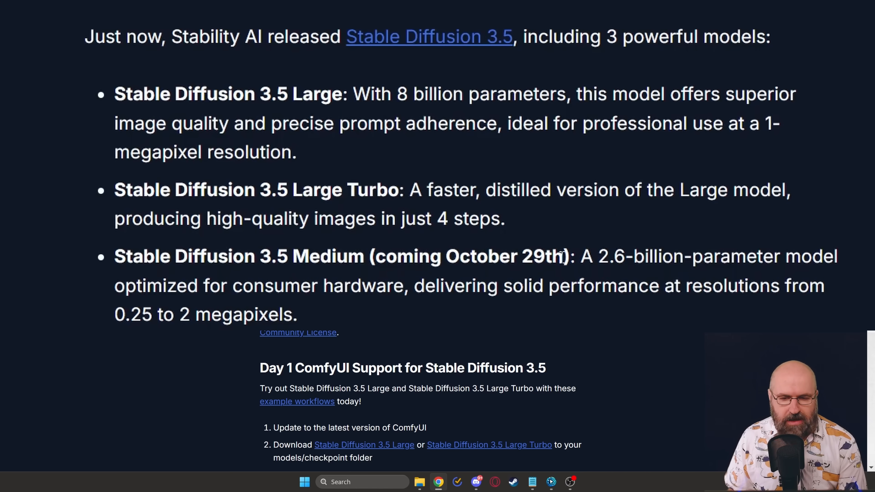
# Read the list of Stable Diffusion 3.5 models and the setup instructions in the ComfyUI announcement.
pyautogui.moveTo(564, 257); pyautogui.dragTo(522, 257)
pyautogui.click(331, 251)
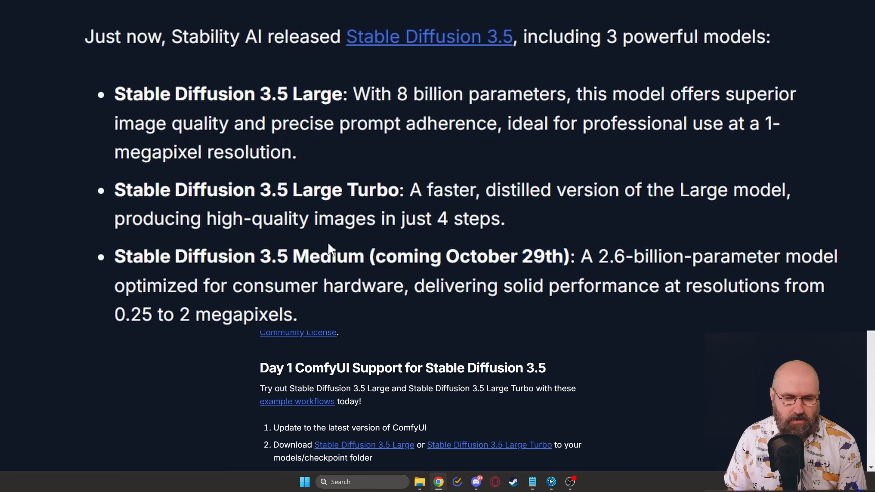
pyautogui.scroll(-5, 19, 188)
pyautogui.scroll(3, 133, 42)
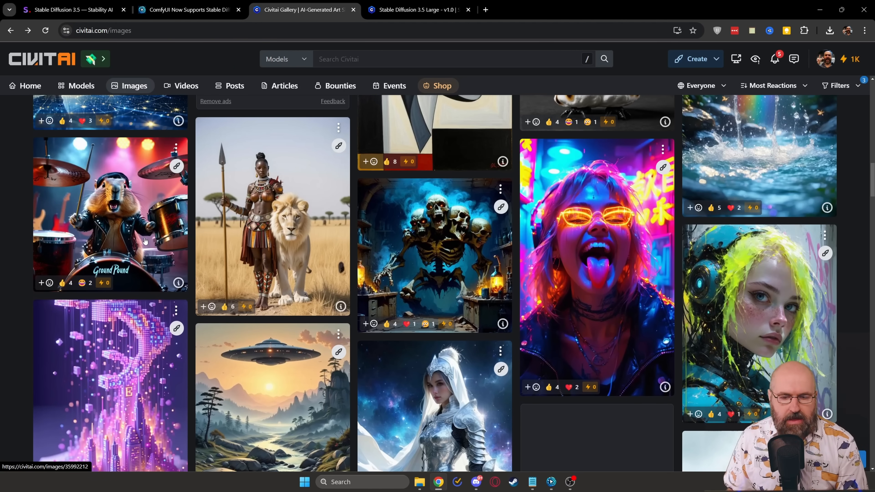
# Open the image of the woman in silver armor from the Civitai gallery and view its generation data.
pyautogui.scroll(-5, 145, 241)
pyautogui.click(428, 206)
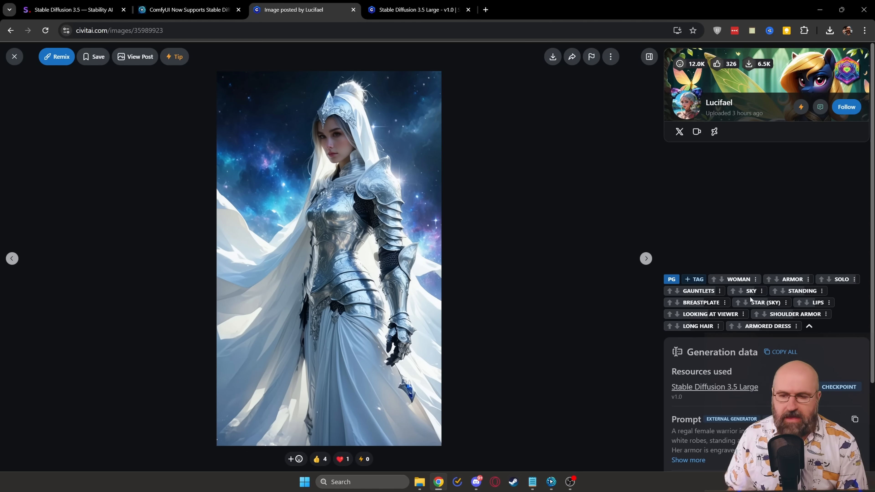
pyautogui.scroll(-3, 751, 299)
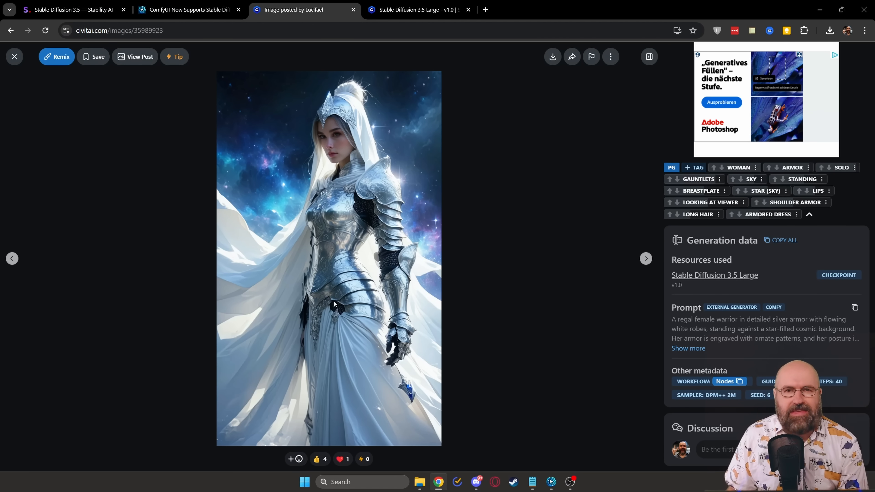
# Check the Stable Diffusion 3.5 setup and low-RAM instructions in the ComfyUI announcement and return to the Civitai page.
pyautogui.click(188, 9)
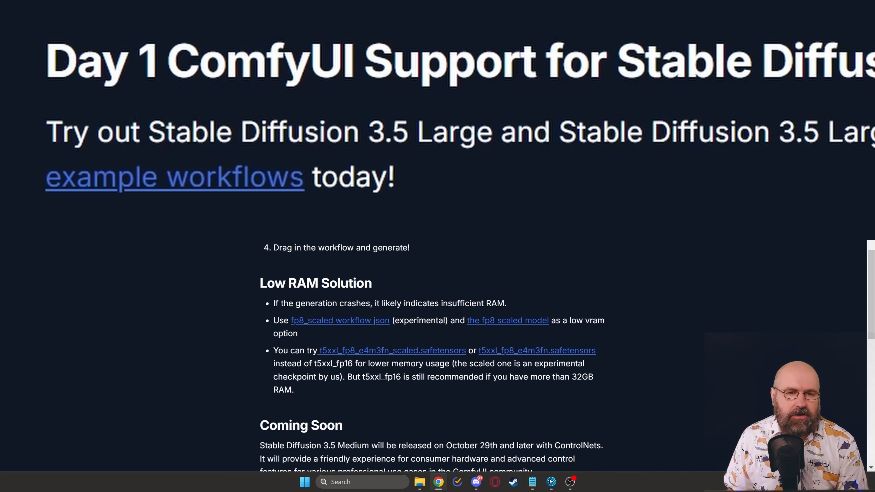
pyautogui.click(293, 11)
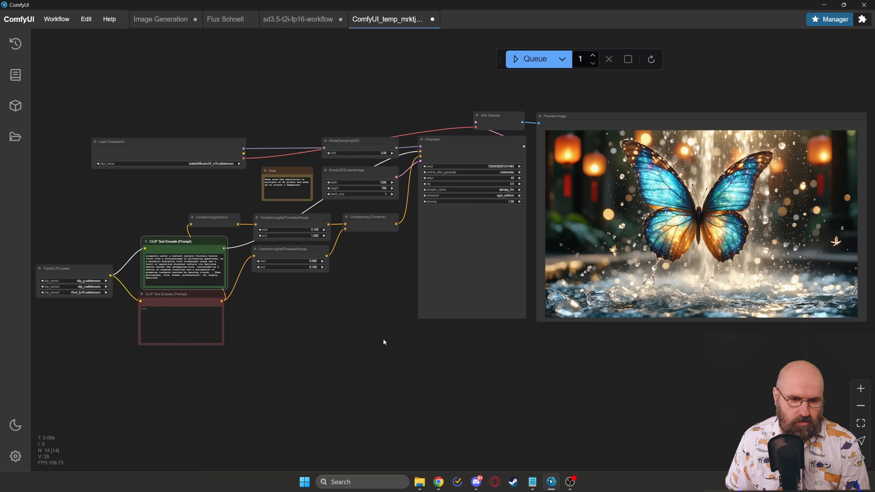
# In ComfyUI, examine the three CLIP files selected in the TripleCLIPLoader node of the Stable Diffusion 3.5 workflow.
pyautogui.scroll(5, 262, 319)
pyautogui.moveTo(287, 322); pyautogui.dragTo(602, 427)
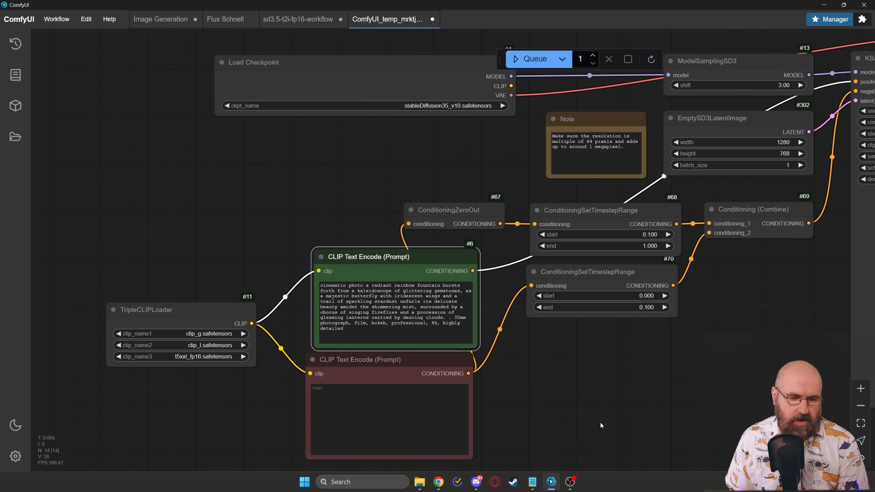
pyautogui.moveTo(189, 310); pyautogui.dragTo(203, 307)
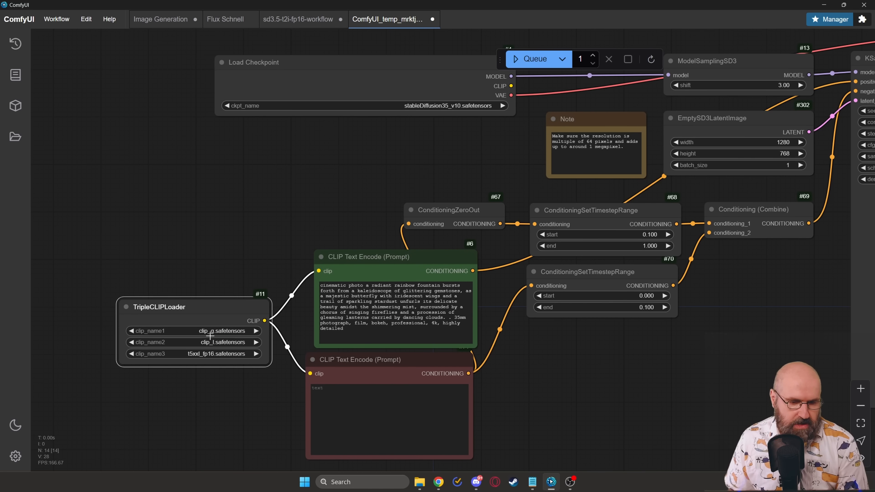
pyautogui.scroll(9, 165, 391)
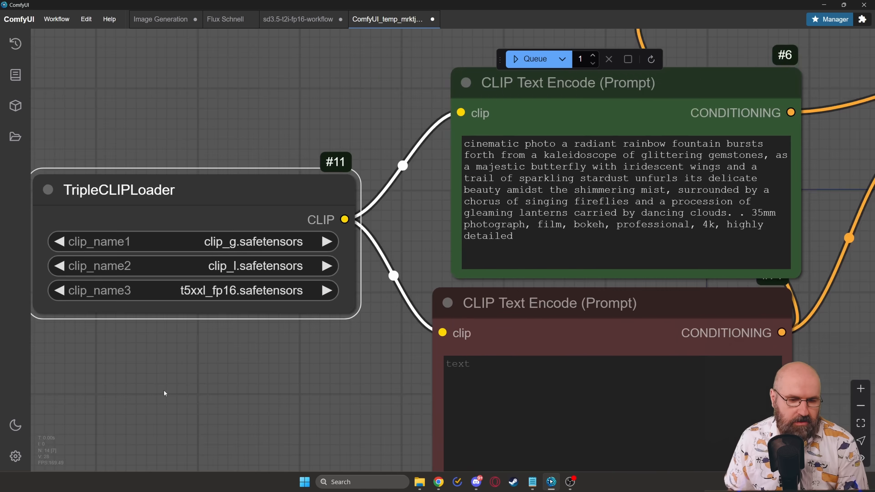
pyautogui.moveTo(191, 379); pyautogui.dragTo(303, 400)
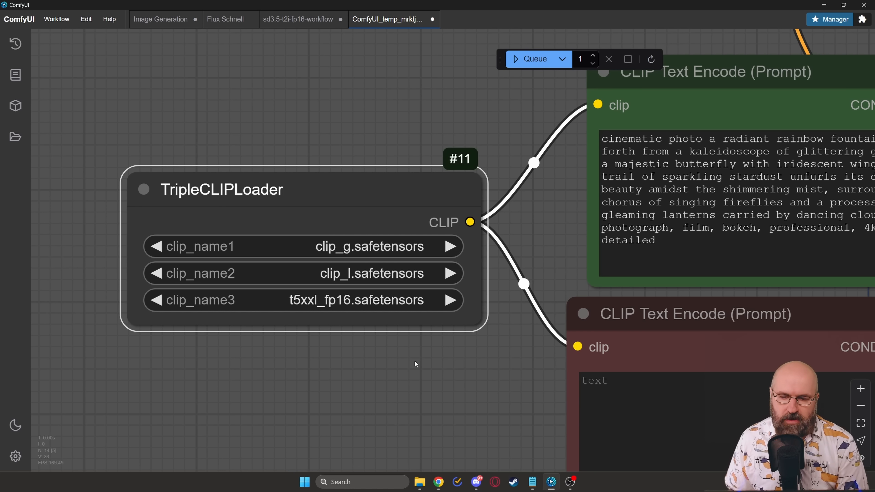
pyautogui.scroll(-8, 431, 358)
# Examine the prompt encoders and the ConditioningZeroOut, ConditioningSetTimestepRange and Conditioning (Combine) nodes that feed the negative input.
pyautogui.moveTo(433, 384); pyautogui.dragTo(231, 370)
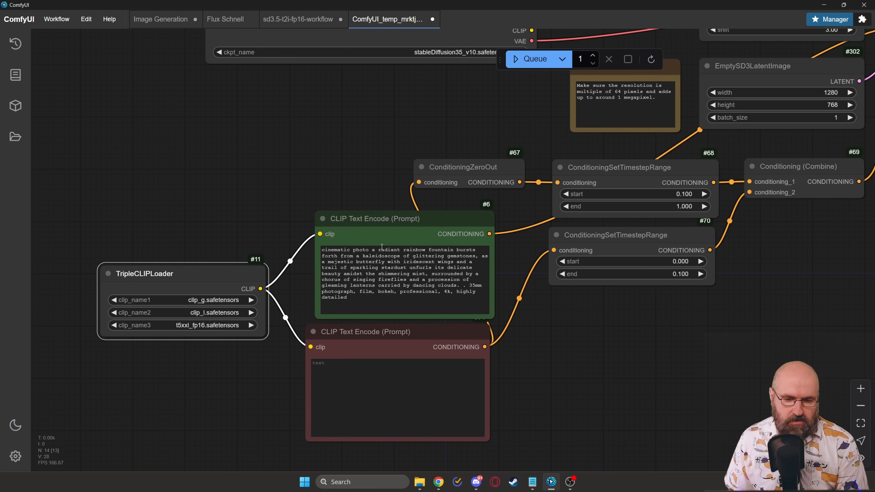
pyautogui.moveTo(573, 364); pyautogui.dragTo(306, 441)
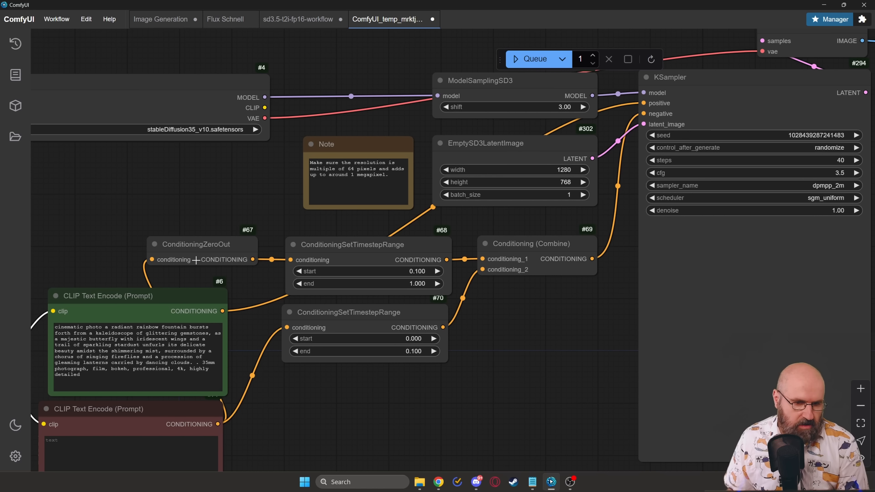
pyautogui.moveTo(203, 245); pyautogui.dragTo(211, 244)
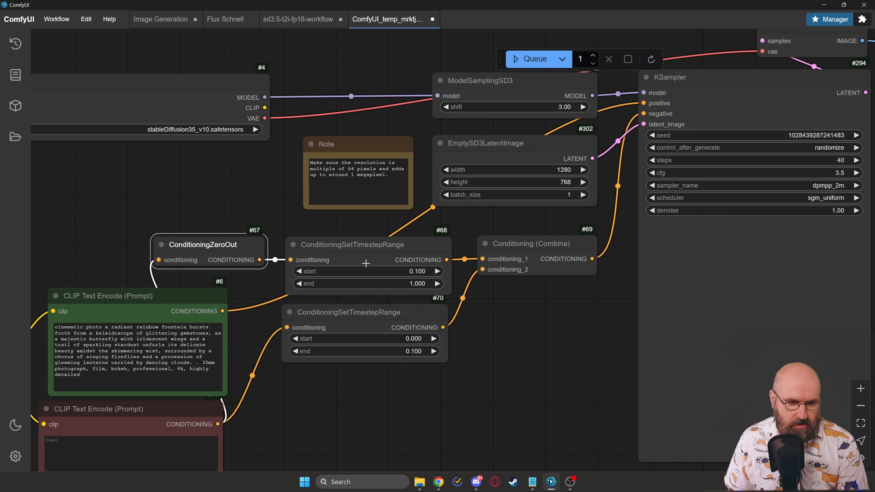
pyautogui.moveTo(356, 251); pyautogui.dragTo(357, 249)
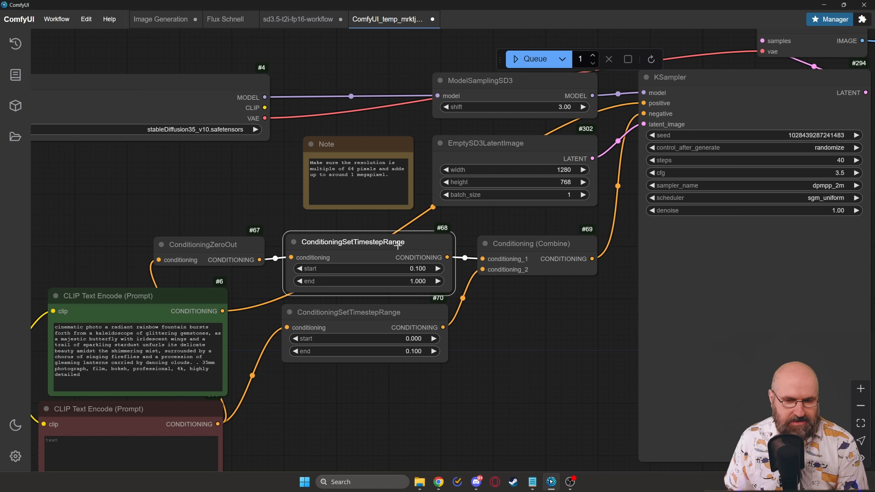
pyautogui.moveTo(369, 318); pyautogui.dragTo(371, 319)
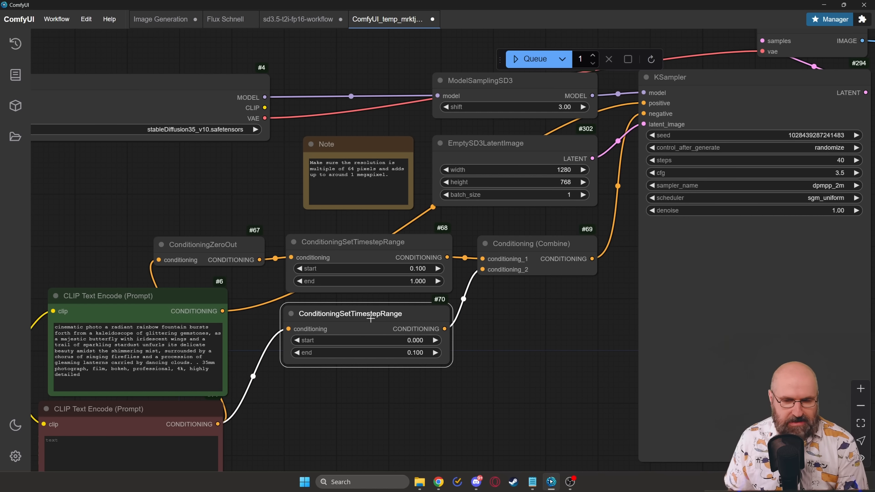
pyautogui.moveTo(535, 242); pyautogui.dragTo(537, 245)
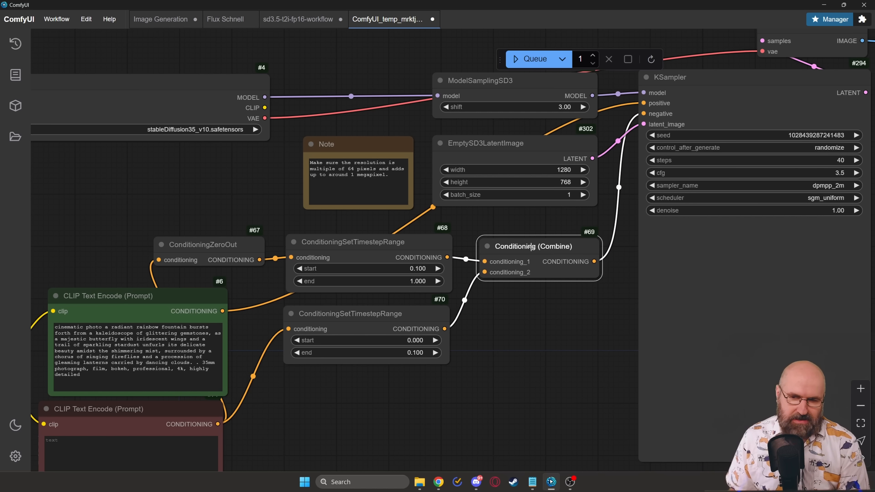
pyautogui.moveTo(282, 414); pyautogui.dragTo(313, 345)
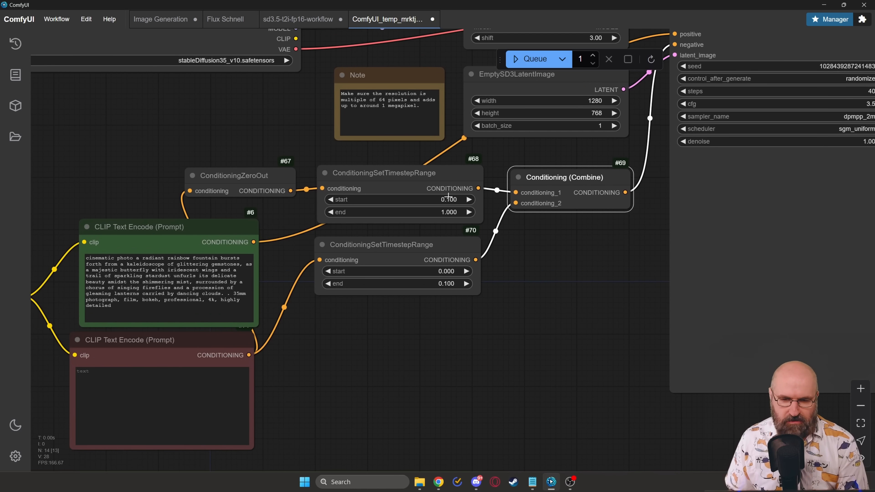
# Examine the EmptySD3LatentImage size settings and read the note about suitable resolutions.
pyautogui.moveTo(495, 152); pyautogui.dragTo(463, 300)
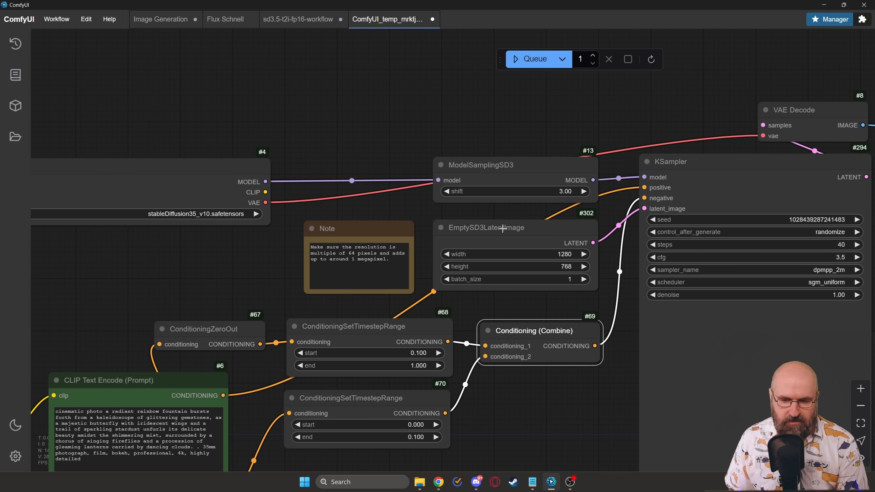
pyautogui.moveTo(503, 231); pyautogui.dragTo(504, 234)
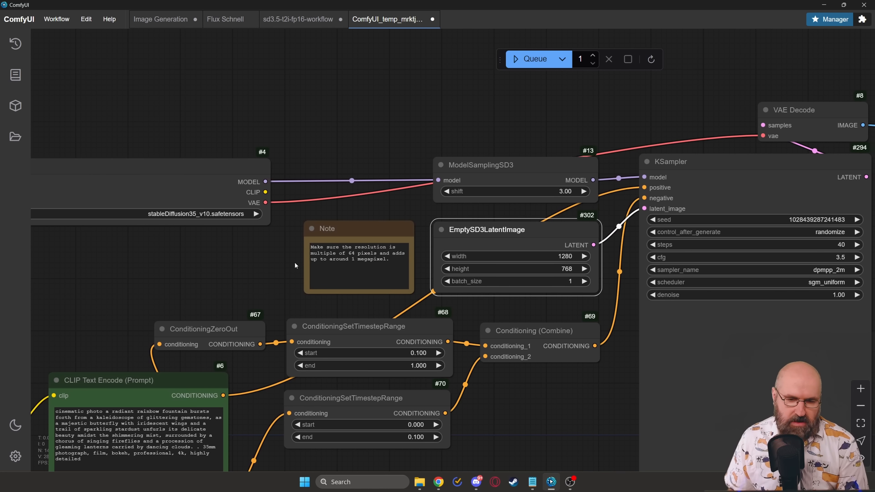
pyautogui.scroll(8, 294, 263)
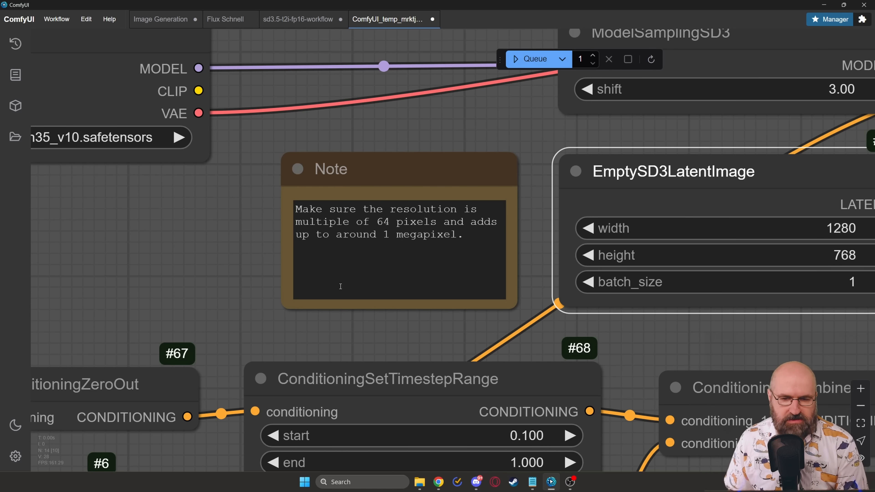
pyautogui.scroll(-8, 239, 255)
# Examine the model path from Load Checkpoint through ModelSamplingSD3 to the KSampler settings.
pyautogui.moveTo(214, 250); pyautogui.dragTo(446, 271)
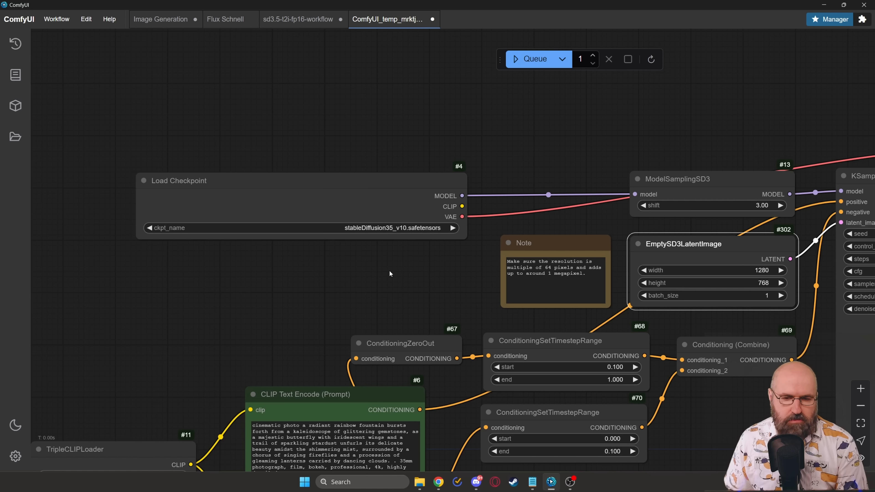
pyautogui.moveTo(595, 226); pyautogui.dragTo(270, 223)
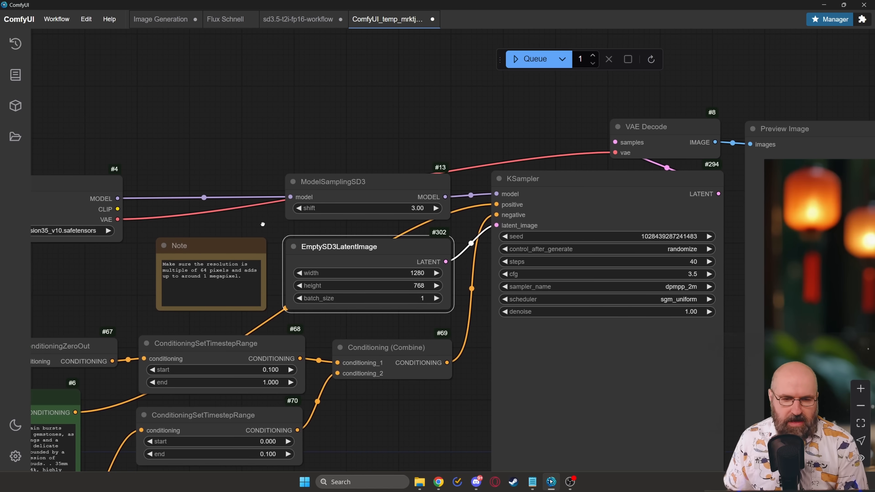
pyautogui.scroll(3, 270, 225)
pyautogui.scroll(1, 311, 217)
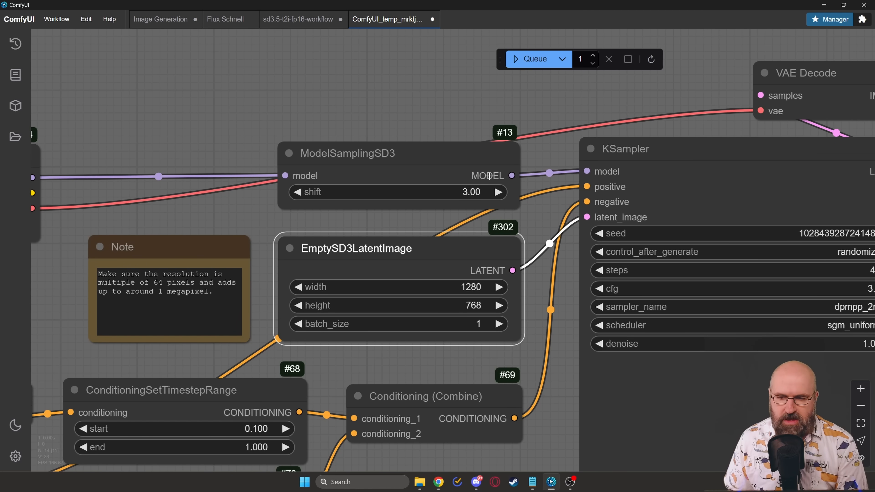
pyautogui.scroll(-4, 509, 193)
pyautogui.moveTo(645, 141); pyautogui.dragTo(374, 145)
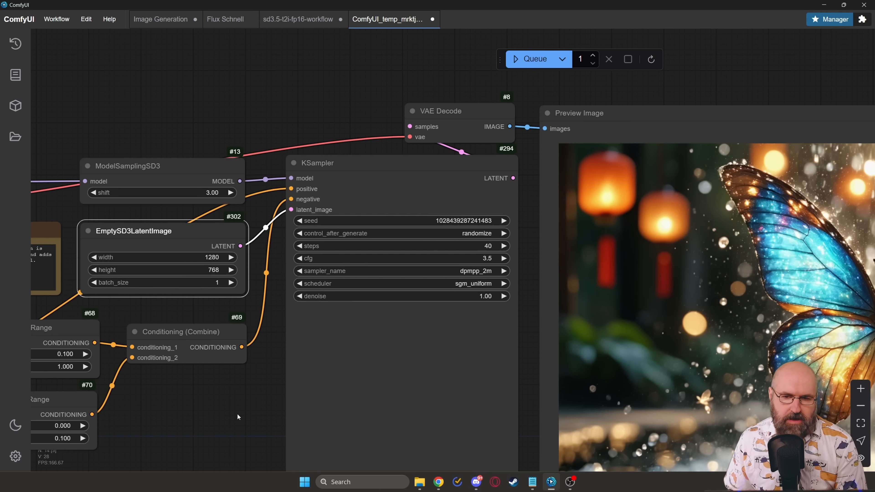
# Inspect the VAE Decode node and view the whole generated picture in the Preview Image node.
pyautogui.moveTo(462, 117); pyautogui.dragTo(467, 116)
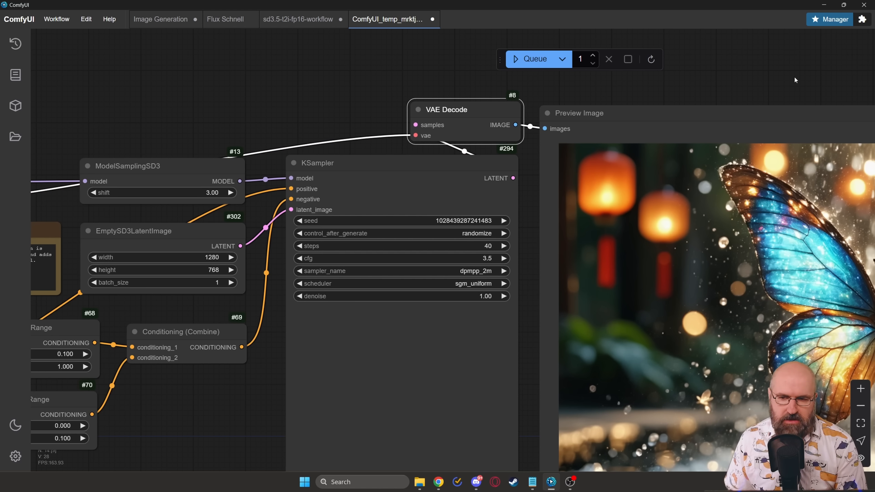
pyautogui.moveTo(795, 78); pyautogui.dragTo(341, 47)
pyautogui.scroll(-2, 416, 76)
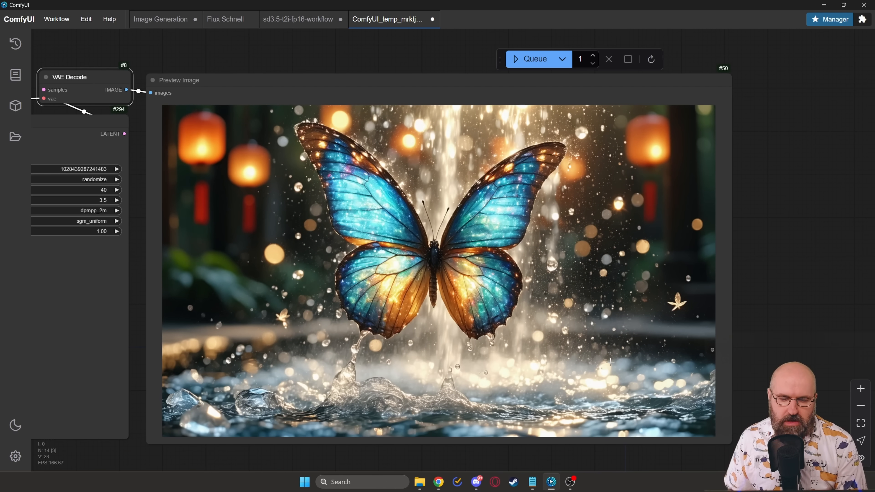
# Switch to the Civitai gallery in the browser and look through the Stable Diffusion 3.5 example images.
pyautogui.click(439, 482)
pyautogui.click(303, 10)
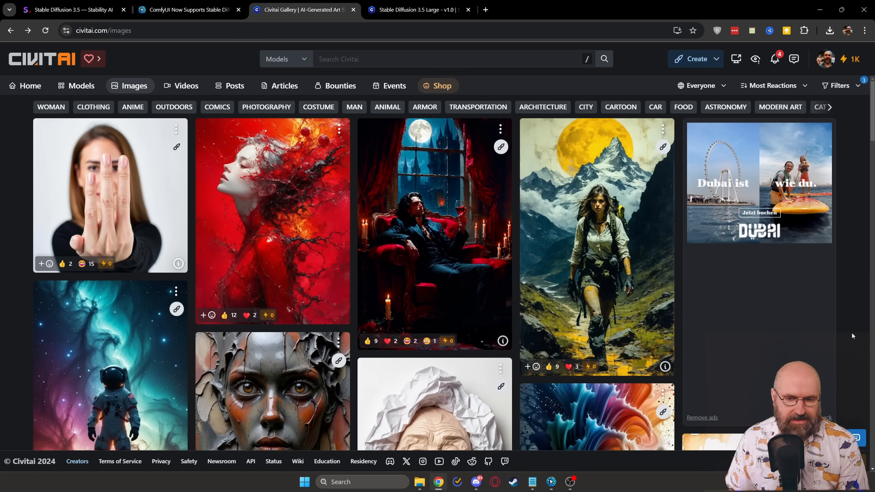
pyautogui.scroll(-5, 852, 336)
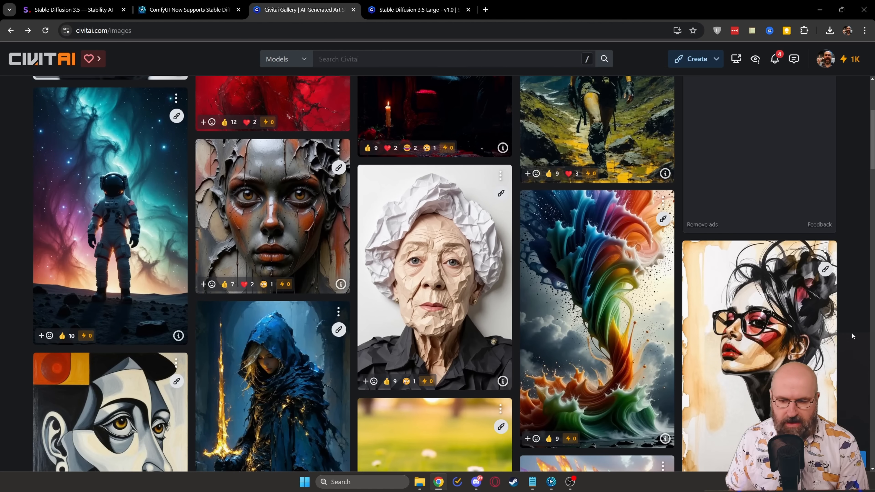
pyautogui.scroll(-6, 853, 336)
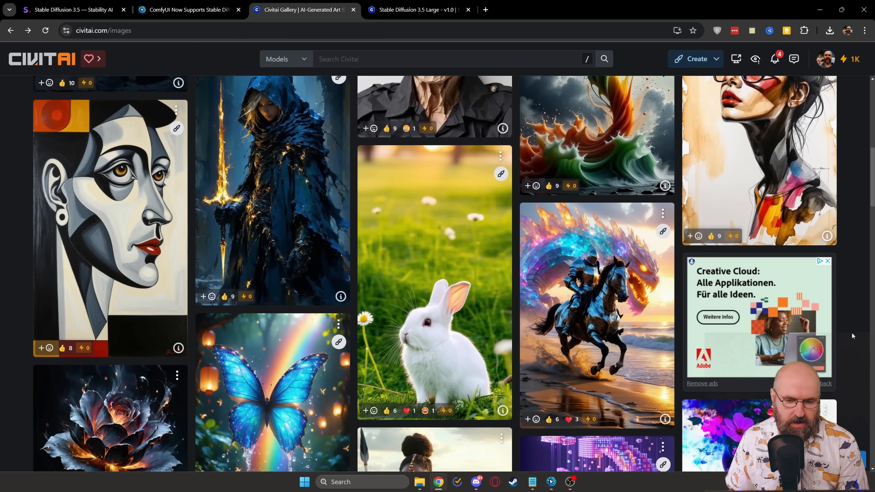
pyautogui.scroll(-5, 852, 336)
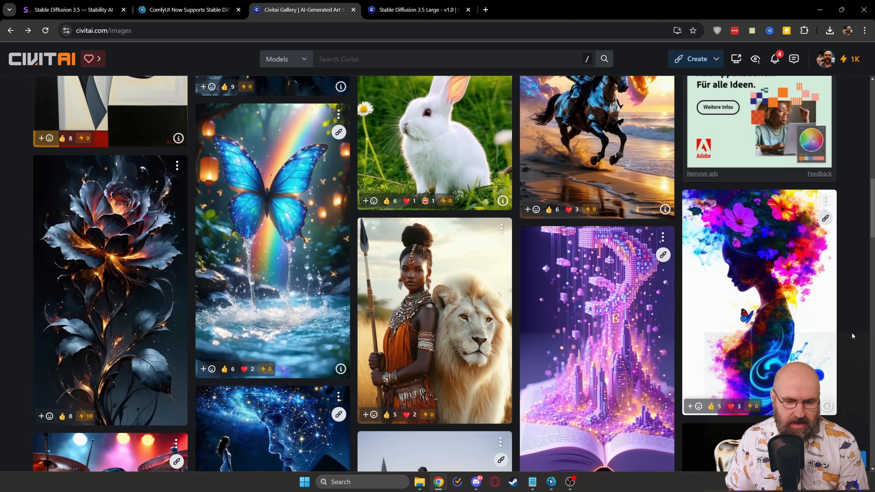
pyautogui.scroll(-3, 852, 336)
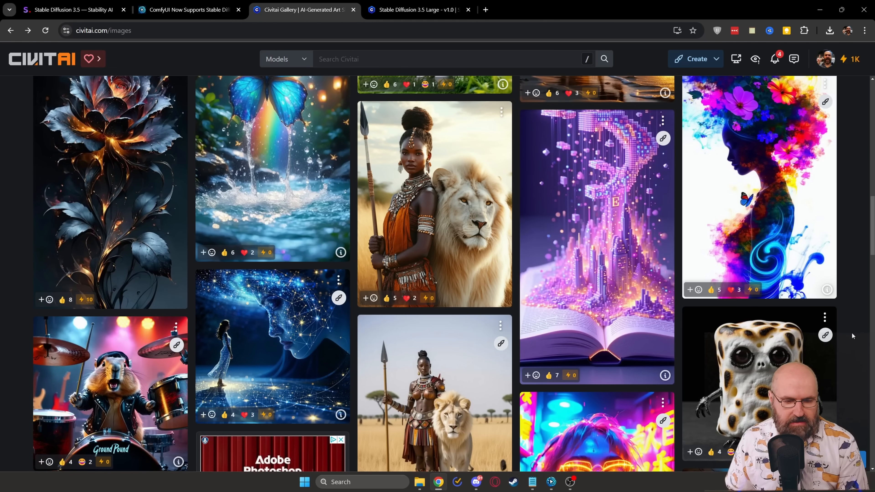
pyautogui.scroll(-5, 852, 336)
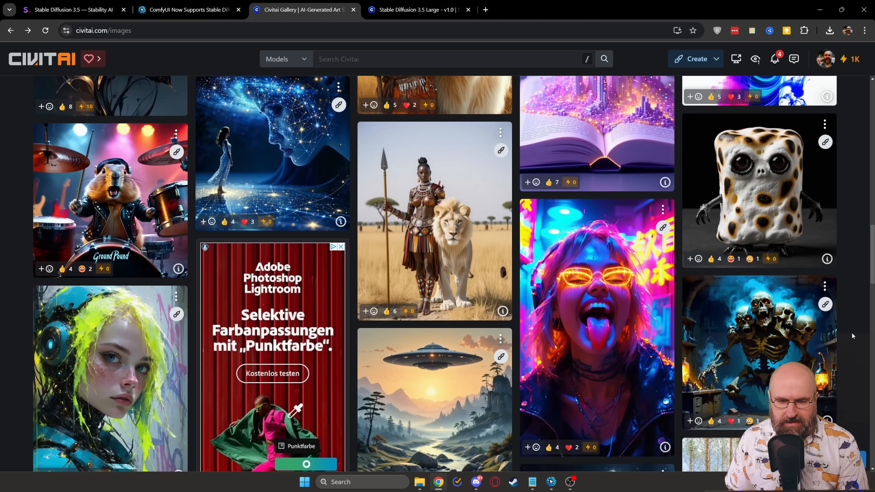
pyautogui.scroll(-3, 853, 335)
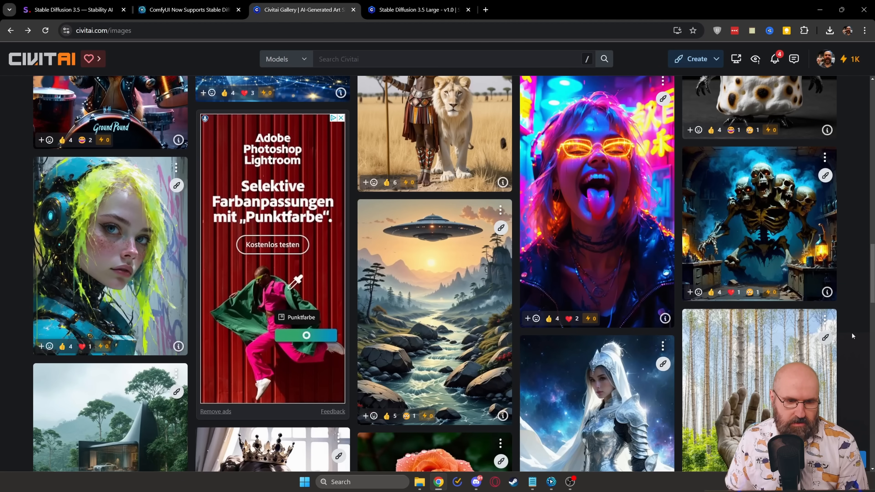
# Open the gallery image of the woman with neon-yellow hair and move on to the blue butterfly image.
pyautogui.click(110, 248)
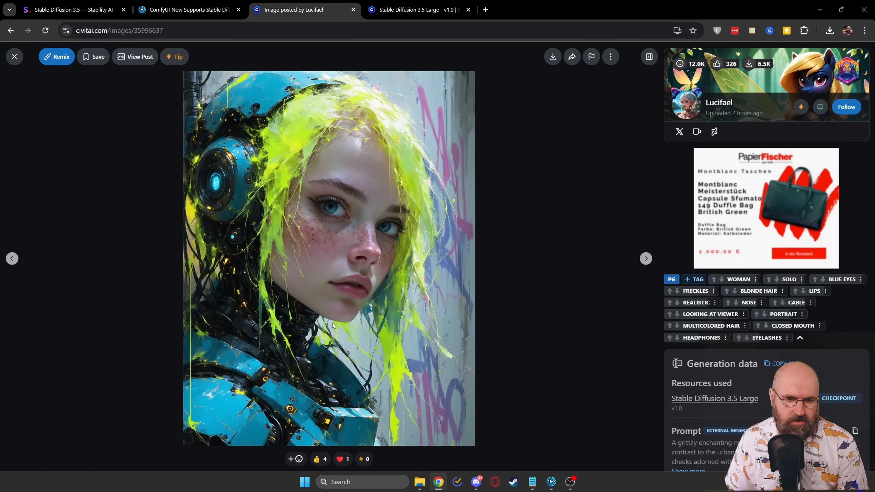
pyautogui.press('Right')
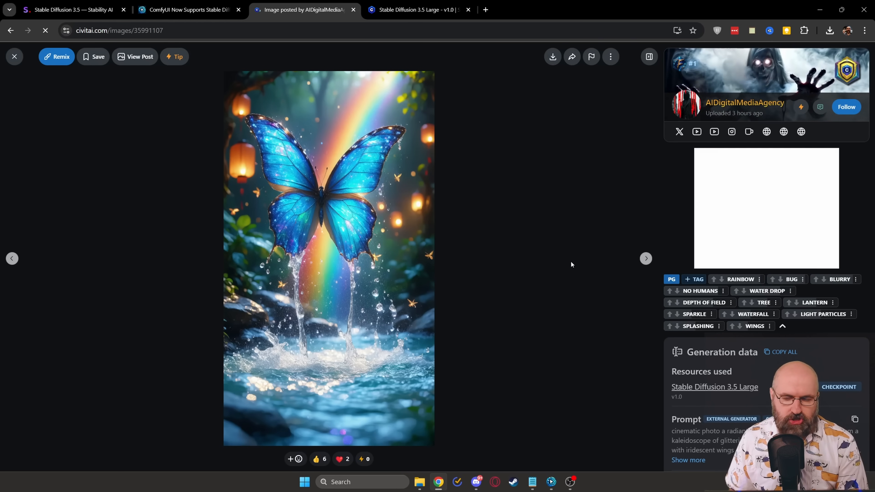
# Switch to ComfyUI and enlarge the two silver-armored woman images from the queue history one after the other.
pyautogui.click(551, 483)
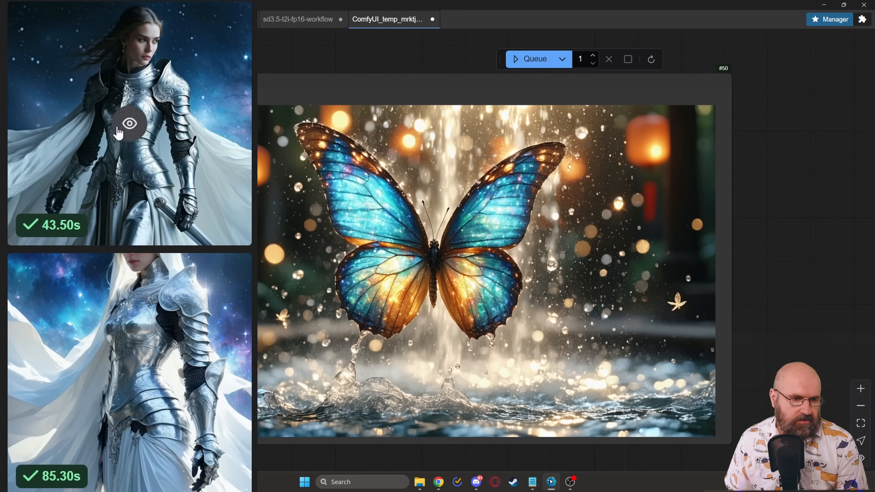
pyautogui.click(130, 123)
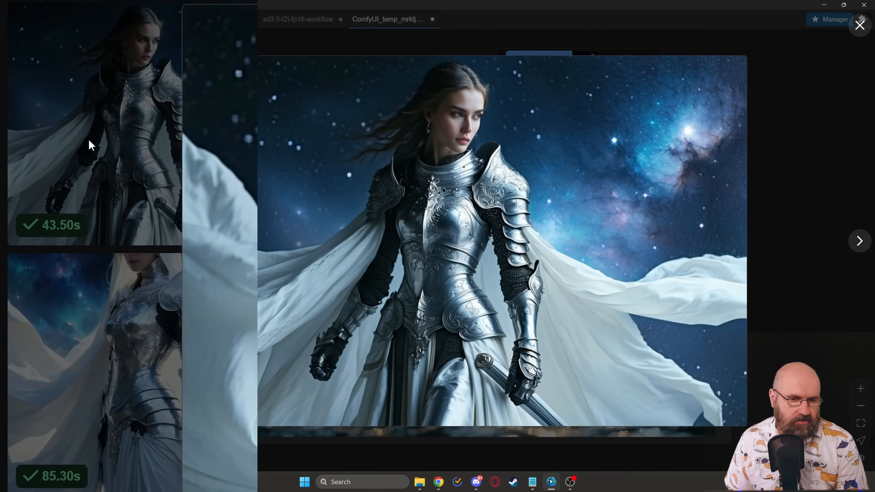
pyautogui.click(80, 159)
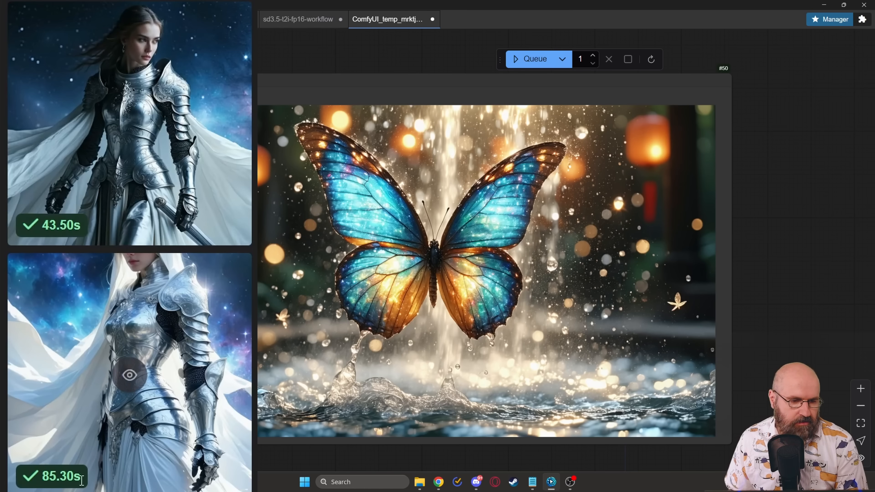
pyautogui.click(128, 373)
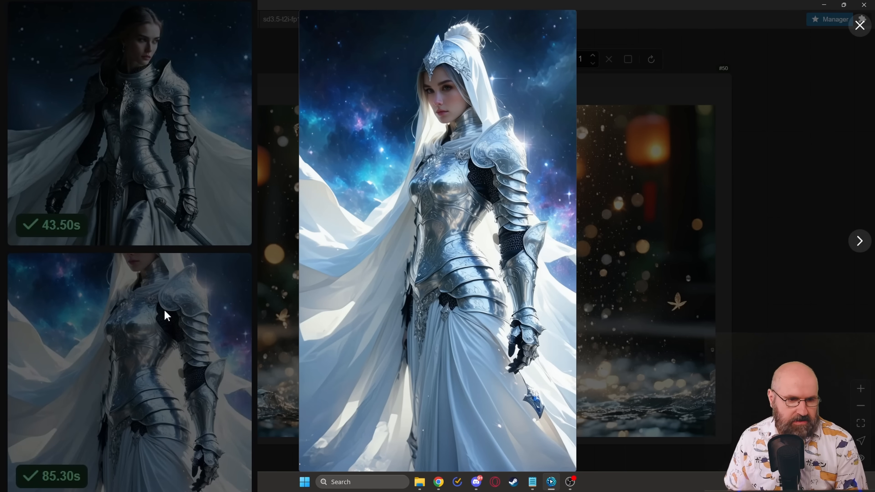
pyautogui.click(136, 343)
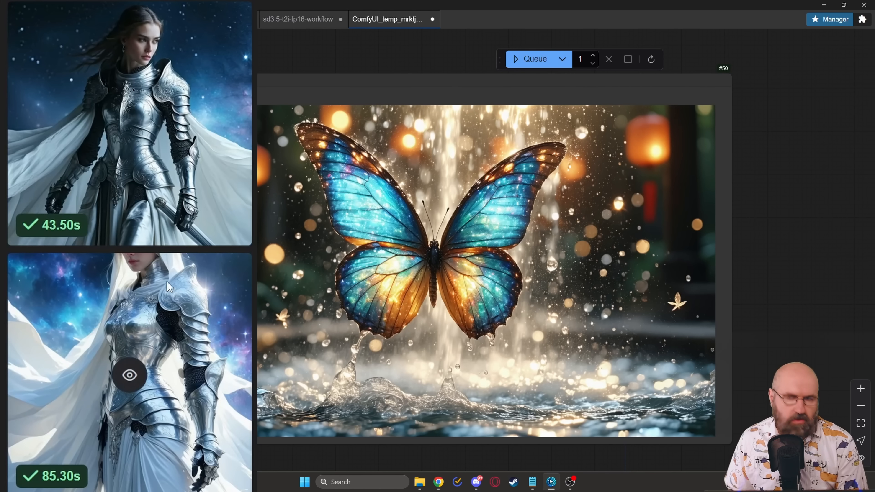
# Find the two neon portraits of laughing women in the queue history and view each one enlarged.
pyautogui.scroll(-5, 166, 279)
pyautogui.scroll(-5, 167, 280)
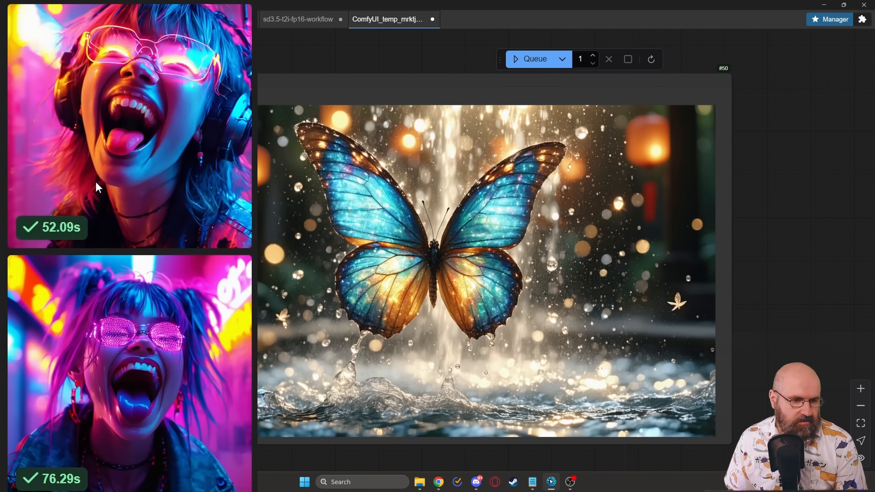
pyautogui.click(130, 131)
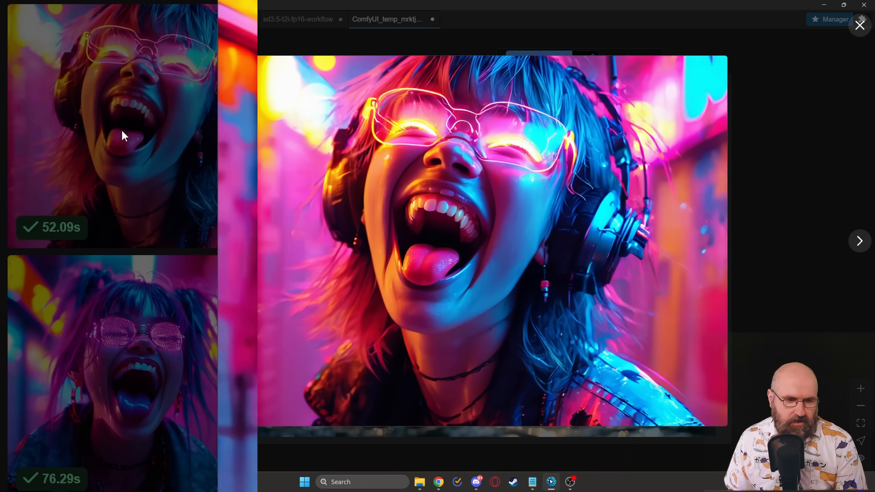
pyautogui.click(131, 127)
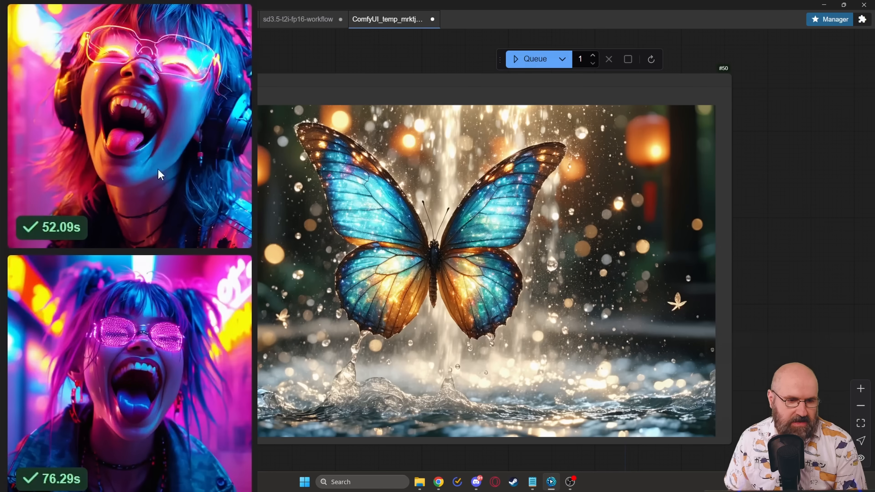
pyautogui.click(134, 378)
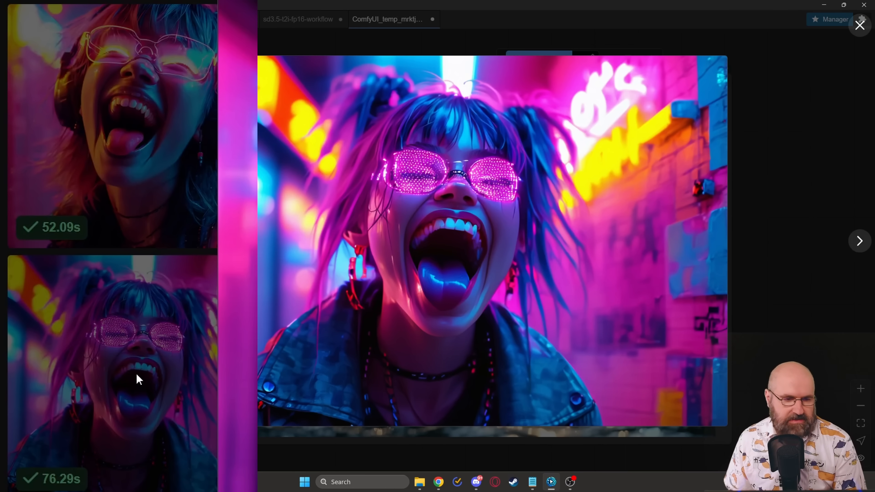
pyautogui.click(138, 378)
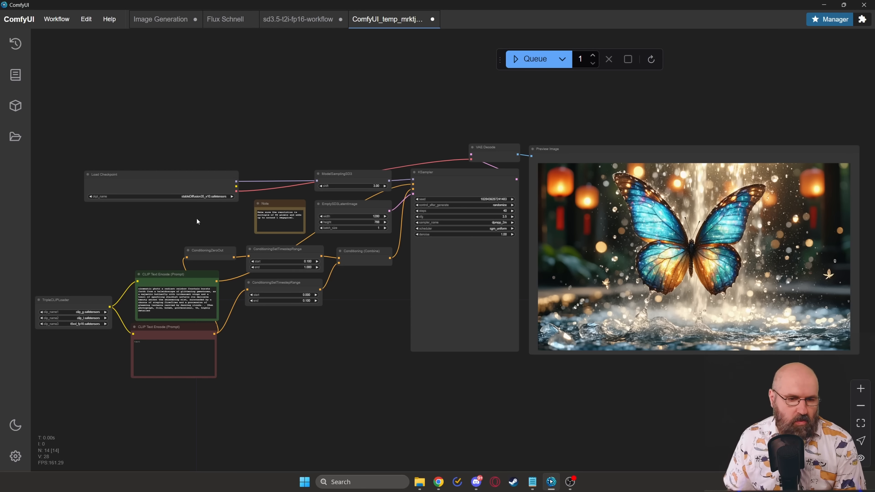
# Examine the TripleCLIPLoader files, the prompt nodes they feed, and the conditioning chain leading to the KSampler.
pyautogui.scroll(10, 110, 334)
pyautogui.moveTo(88, 365); pyautogui.dragTo(386, 395)
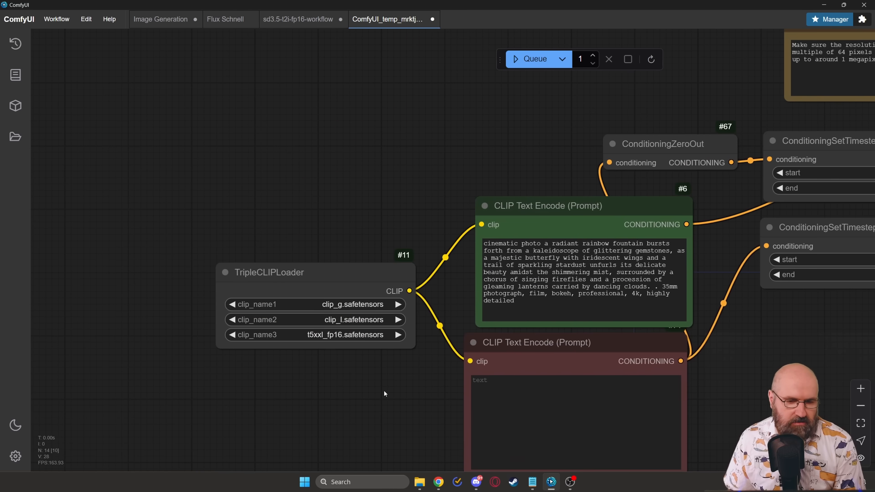
pyautogui.scroll(6, 366, 356)
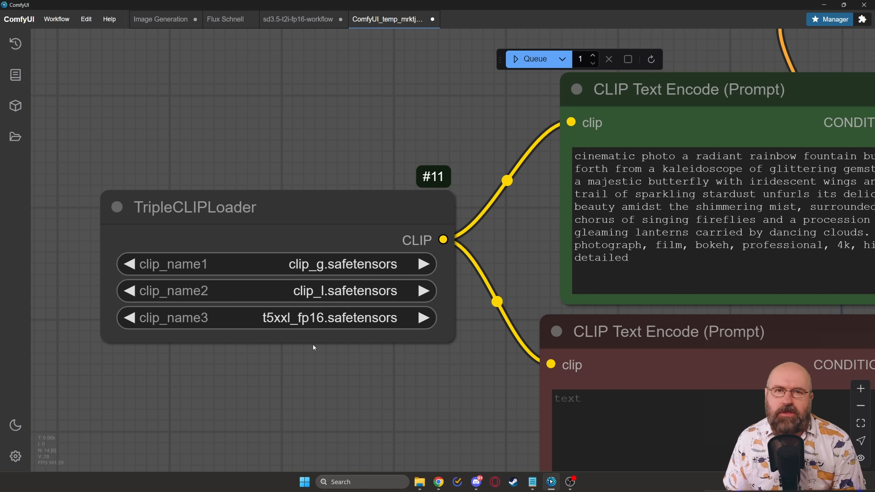
pyautogui.scroll(-8, 325, 368)
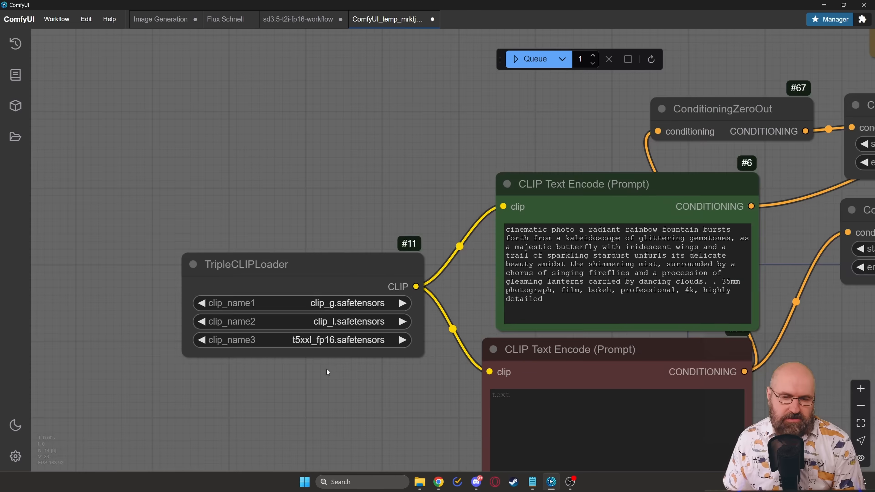
pyautogui.moveTo(475, 191); pyautogui.dragTo(324, 197)
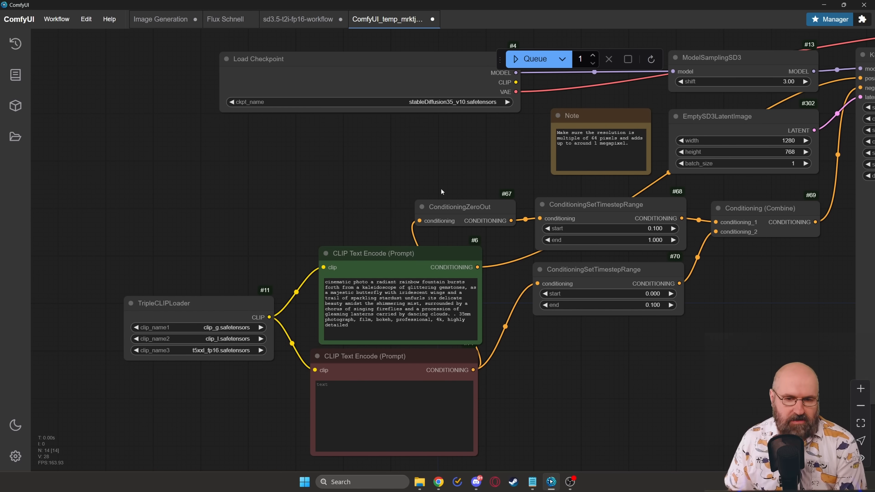
pyautogui.scroll(-1, 441, 182)
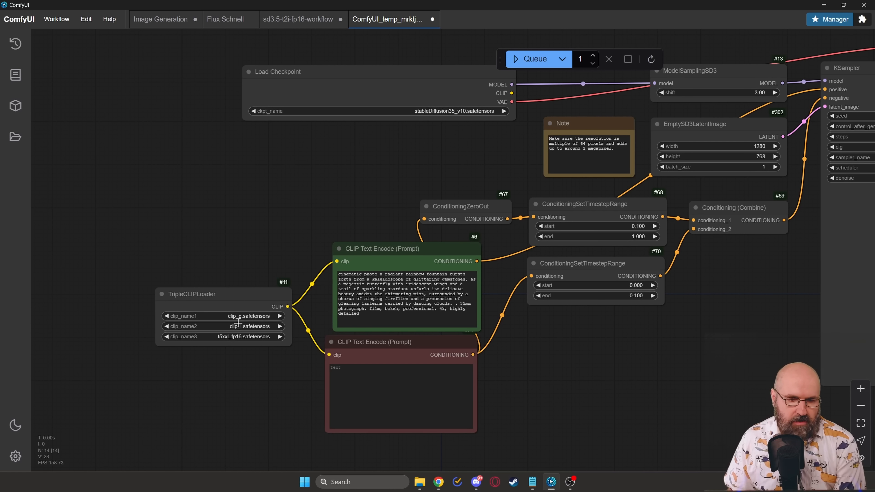
pyautogui.moveTo(486, 162); pyautogui.dragTo(360, 197)
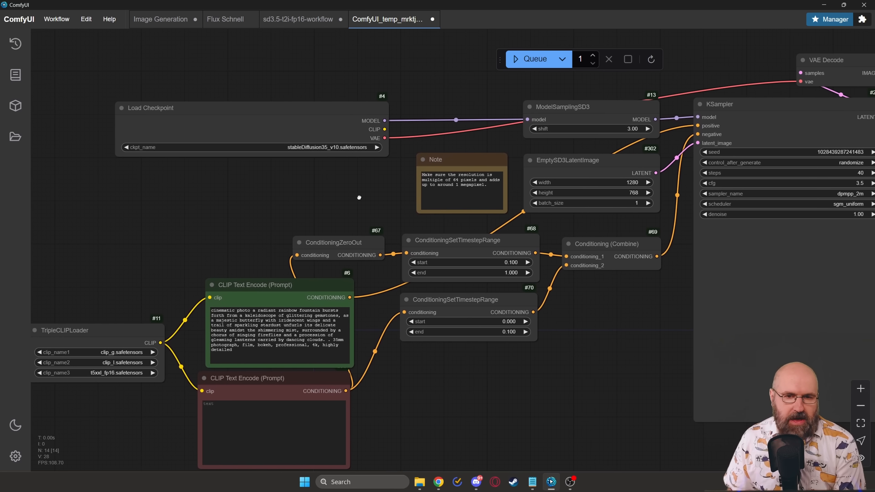
pyautogui.moveTo(273, 186); pyautogui.dragTo(313, 184)
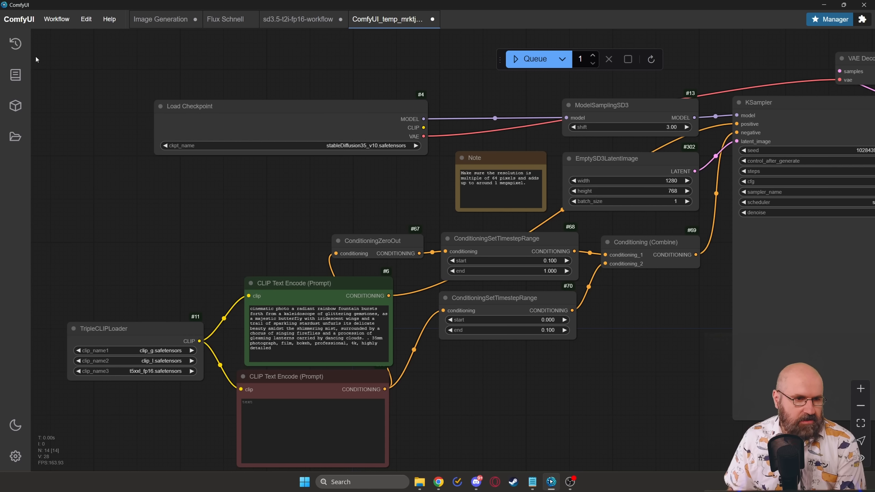
# Show the queue history, browse its generated images, and view the newest butterfly image enlarged.
pyautogui.click(15, 43)
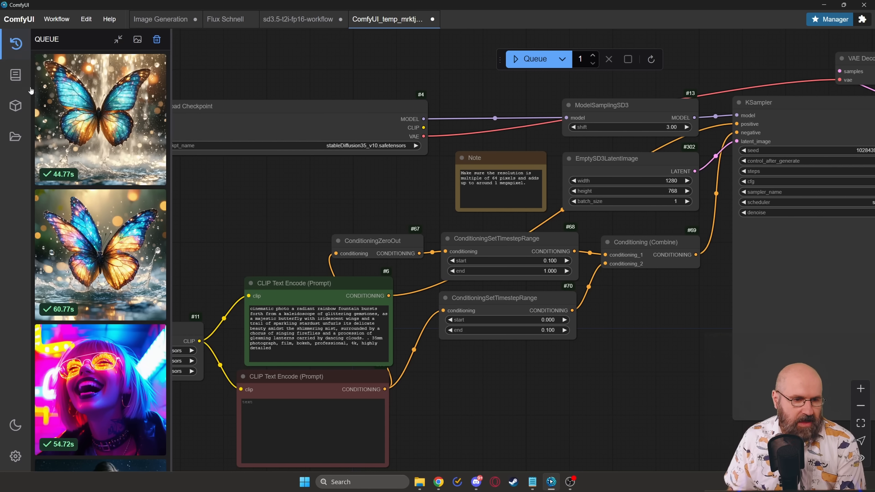
pyautogui.scroll(-7, 100, 221)
pyautogui.scroll(7, 101, 222)
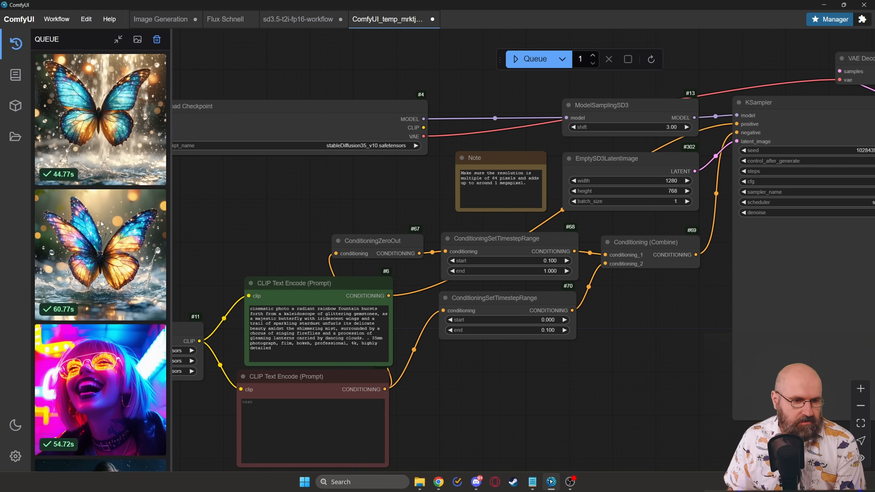
pyautogui.click(99, 118)
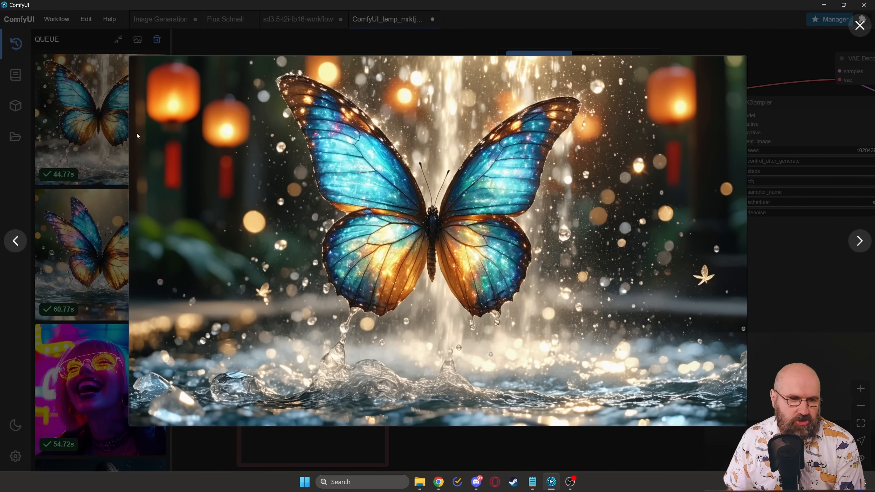
pyautogui.click(87, 114)
# Show the node library and look at the filter options of its node search.
pyautogui.click(16, 76)
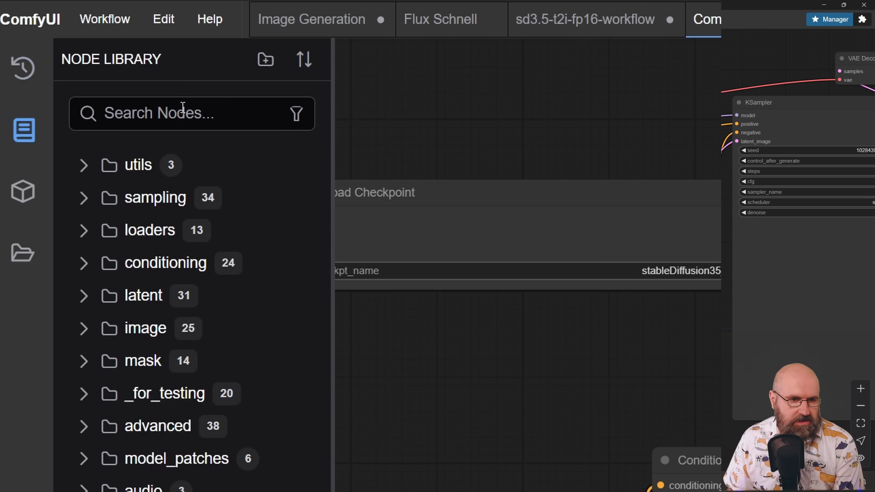
pyautogui.click(296, 114)
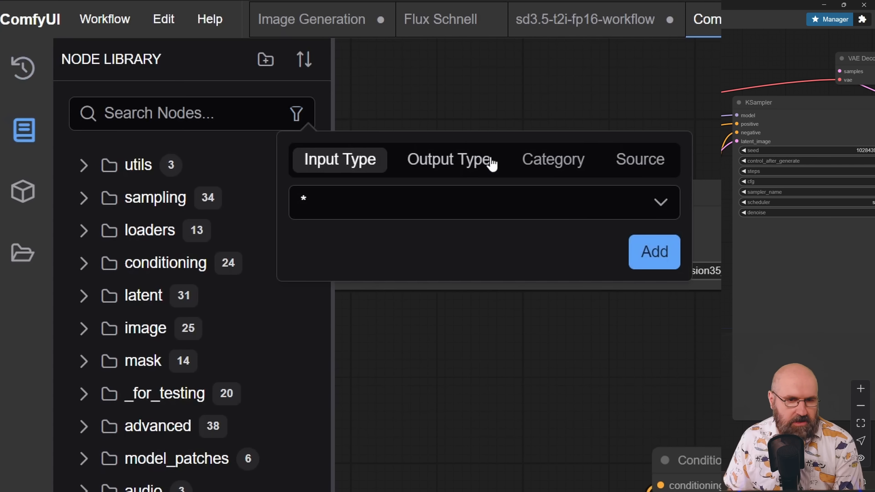
pyautogui.click(296, 114)
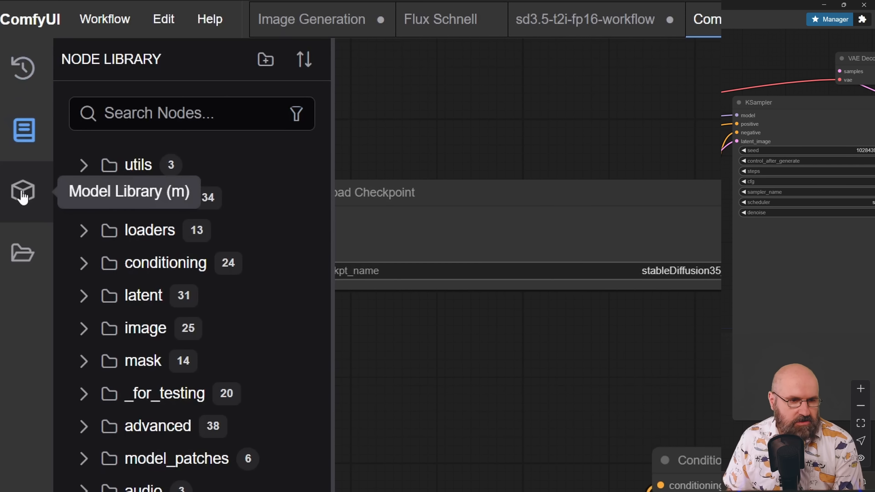
# Browse the checkpoints folder in the model library and preview the details of Flux.1-schnell and the Stable Diffusion 3.5-Large scaled Fp8 model.
pyautogui.click(22, 195)
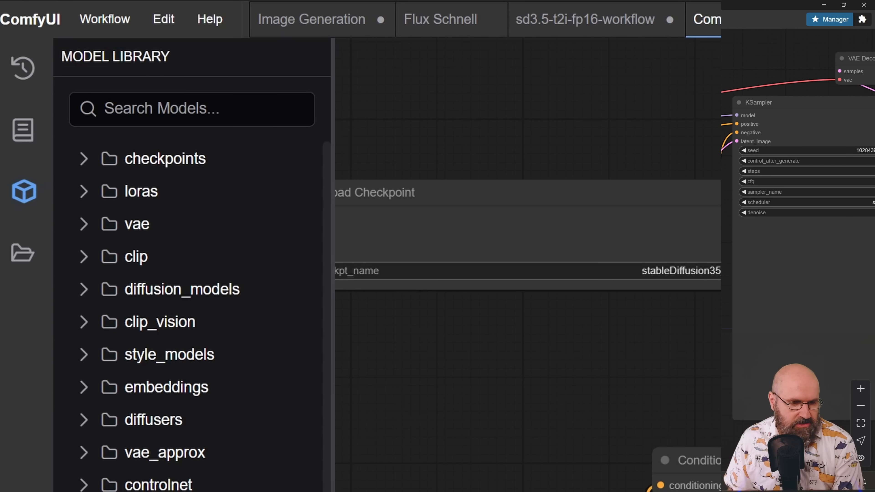
pyautogui.click(84, 159)
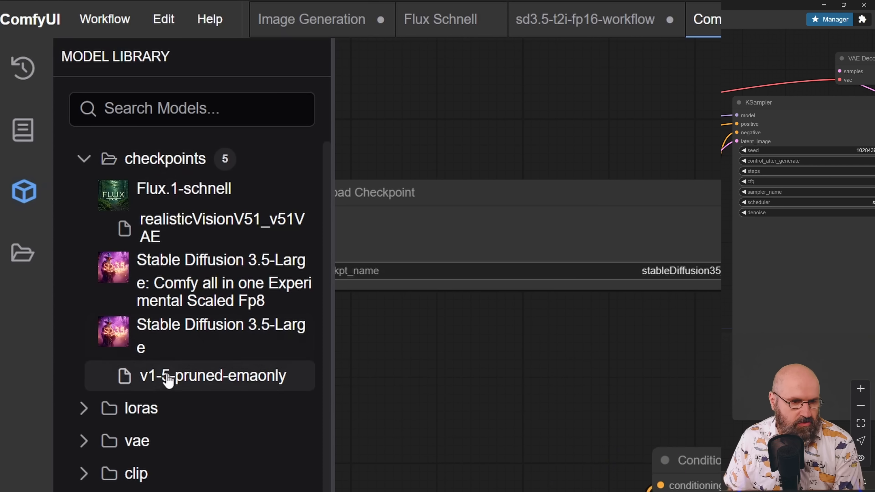
pyautogui.moveTo(128, 193)
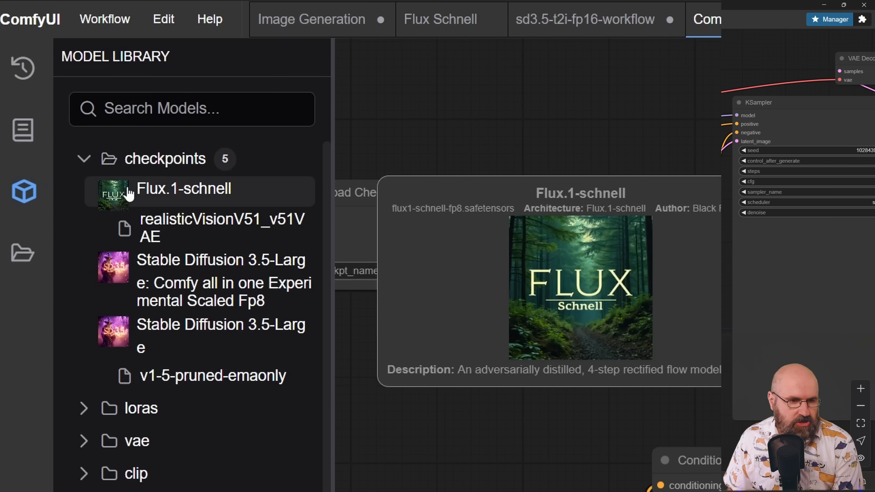
pyautogui.moveTo(114, 275)
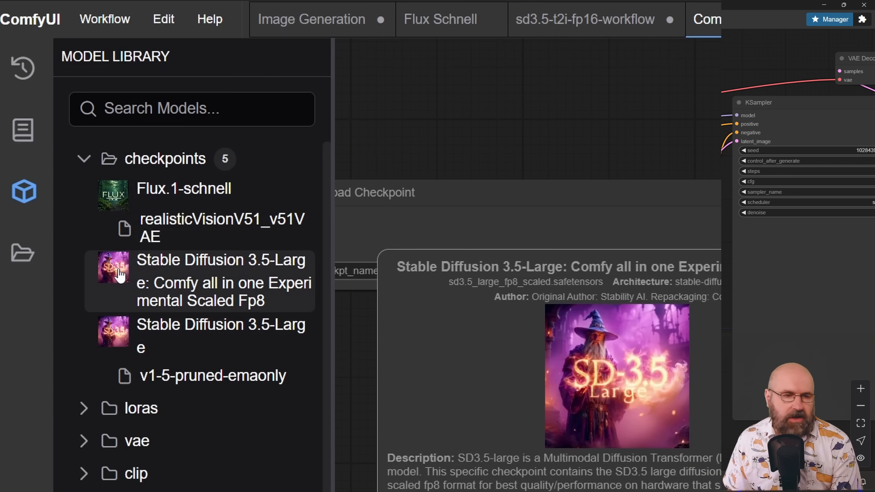
pyautogui.click(89, 161)
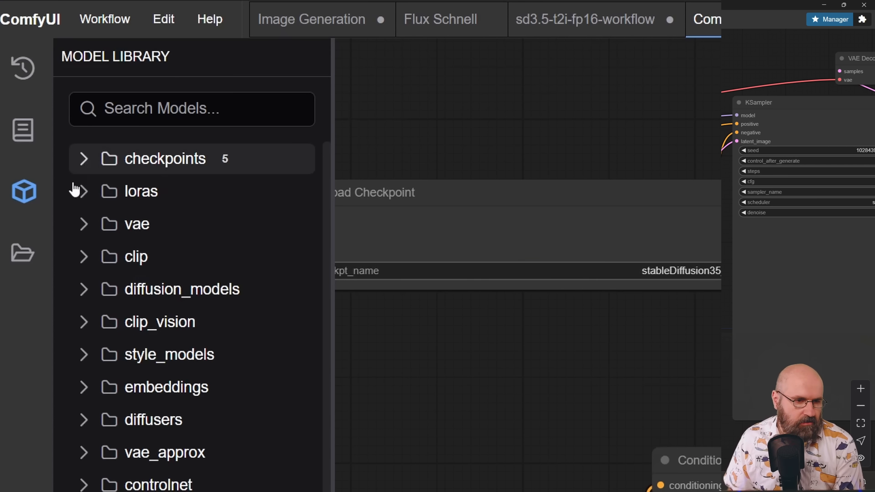
# Show the saved workflows, bookmark Flux Schnell.json, remove the bookmark again, and hide the workflow list.
pyautogui.click(22, 253)
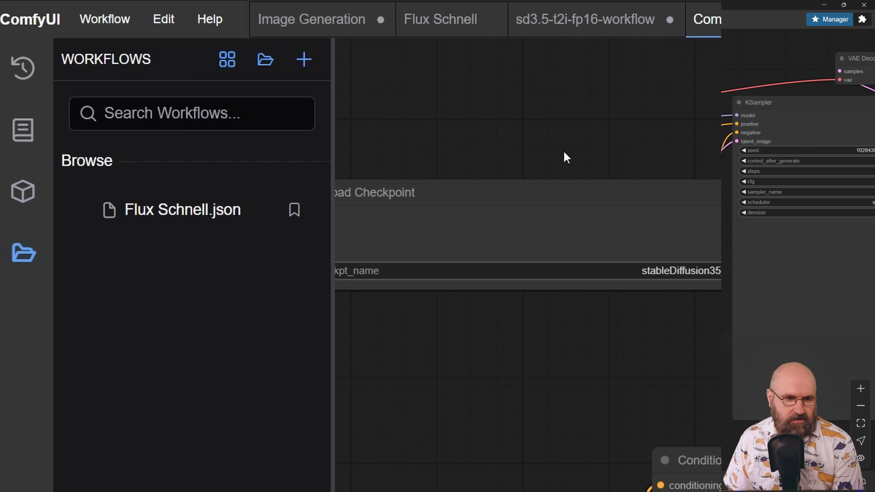
pyautogui.click(294, 211)
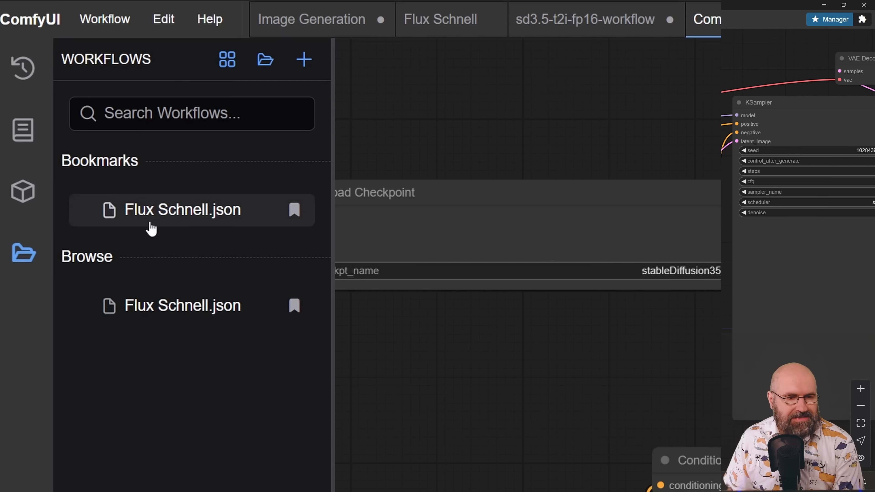
pyautogui.click(302, 215)
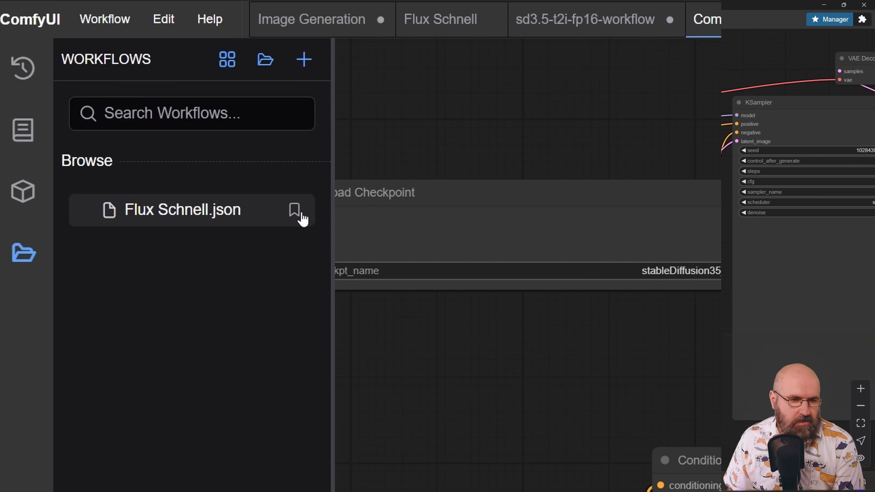
pyautogui.click(22, 264)
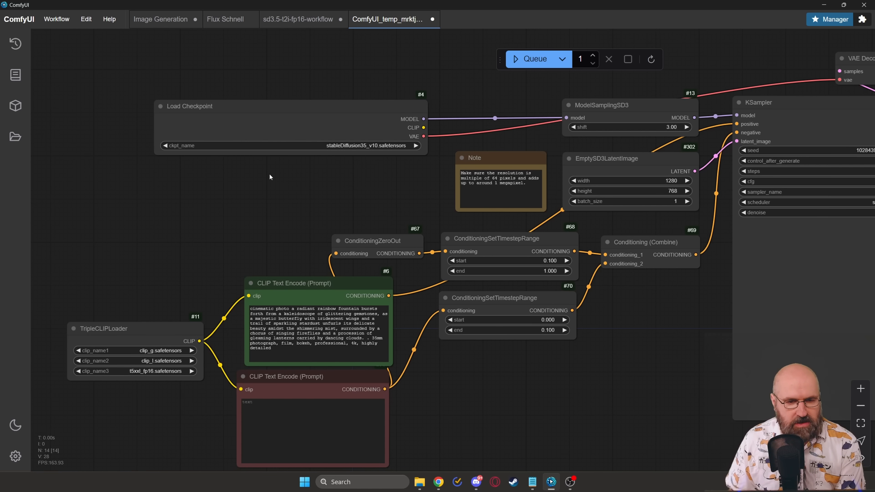
# Bring up the node search on the empty canvas, look at its suggestions, and dismiss it without adding a node.
pyautogui.doubleClick(270, 173)
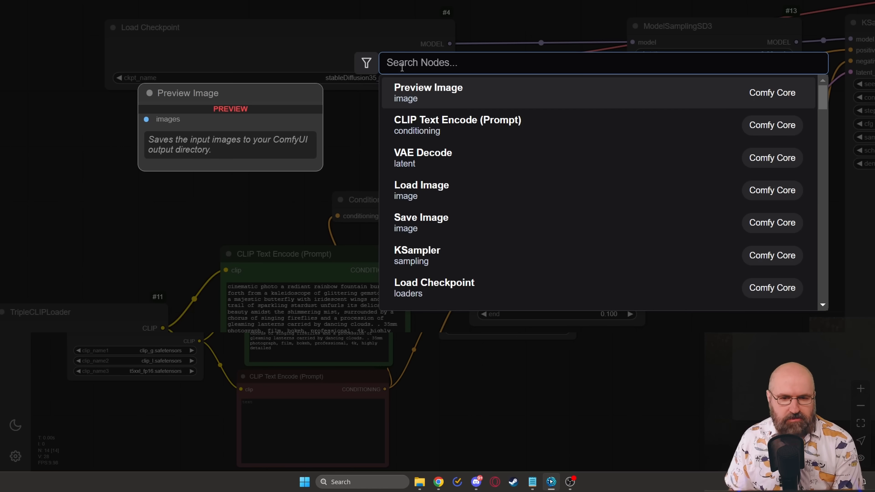
pyautogui.click(309, 78)
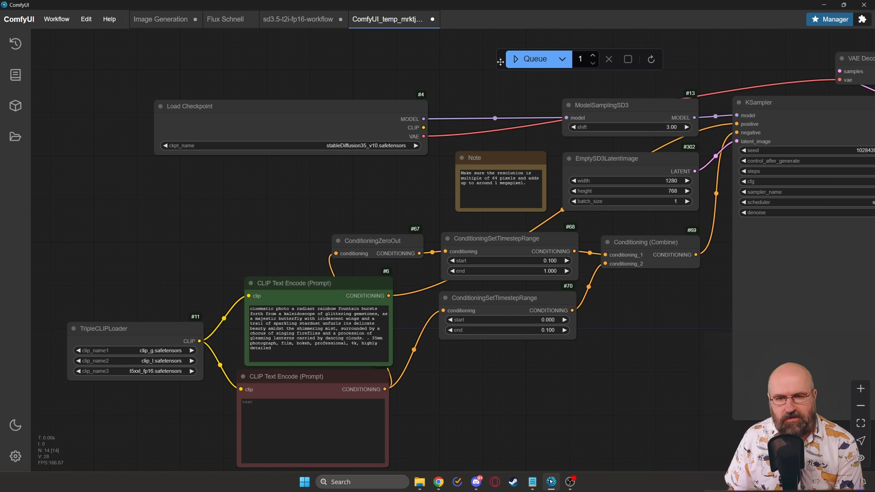
# Move the floating queue controls up to the main menu bar.
pyautogui.moveTo(500, 61); pyautogui.dragTo(503, 25)
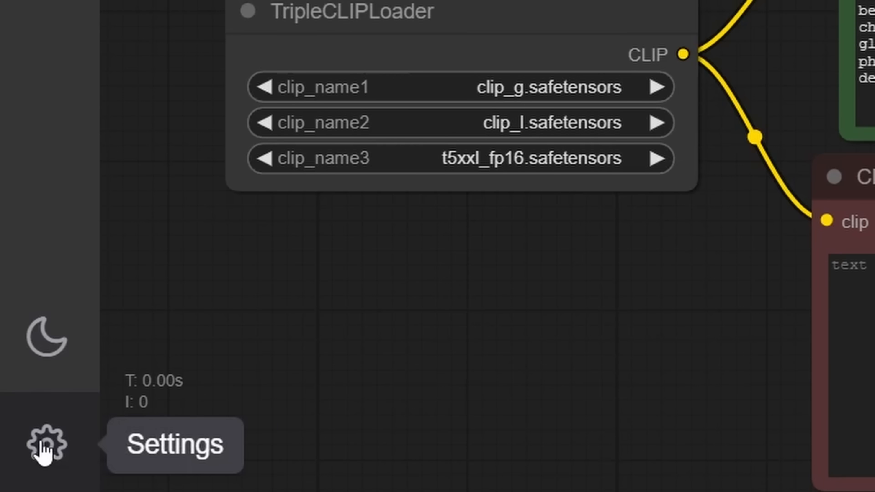
# Open the settings and look through the list of commands and their keybindings.
pyautogui.click(43, 452)
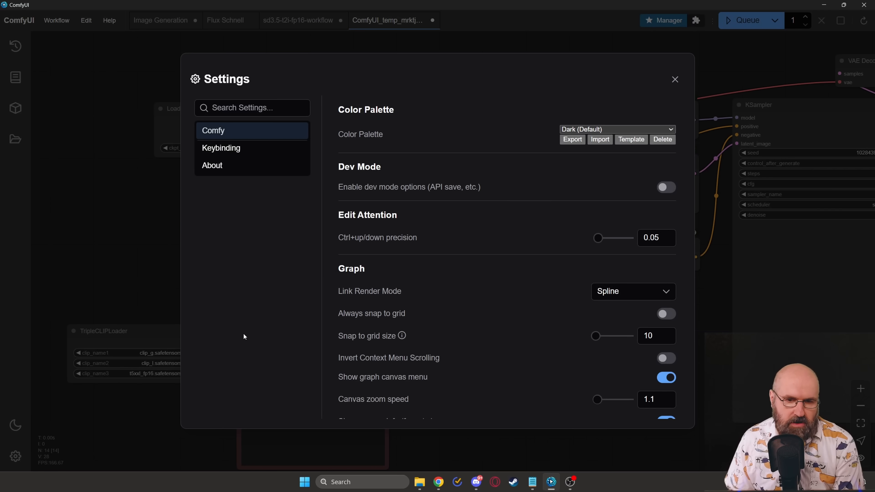
pyautogui.click(236, 147)
pyautogui.scroll(-10, 409, 302)
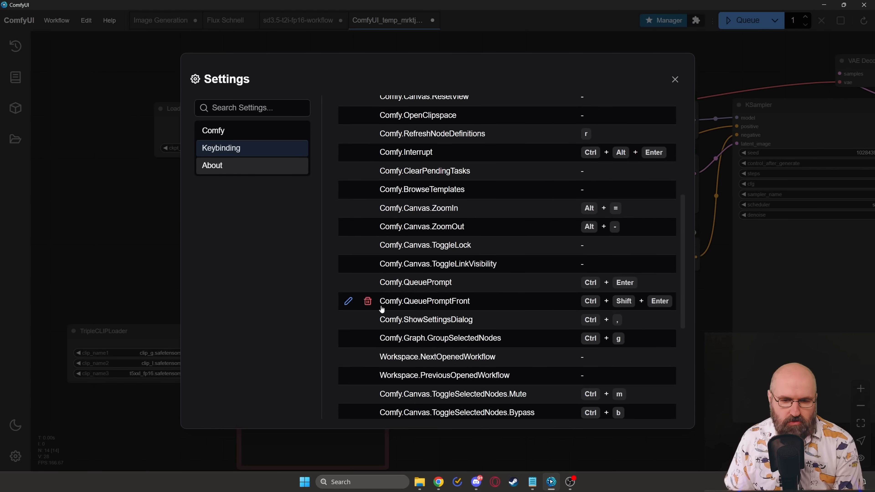
pyautogui.scroll(10, 385, 310)
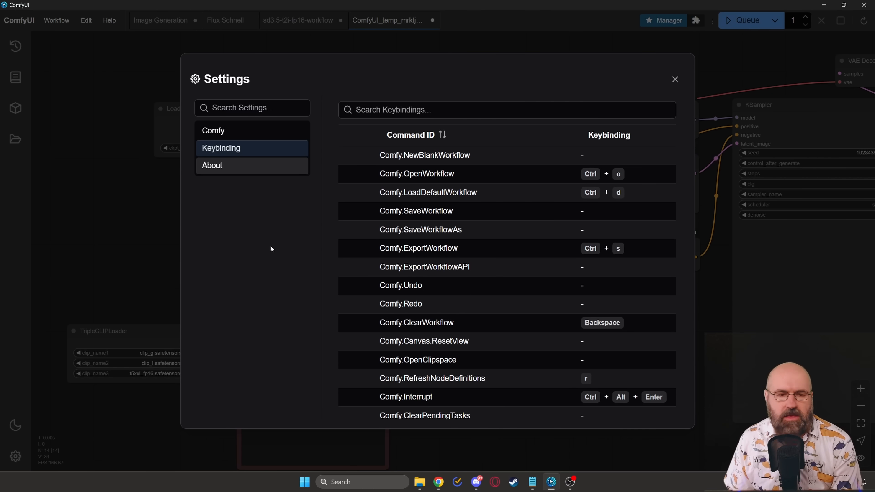
# Review the general Comfy settings, including the available color palettes, from Dev Mode down to the Menu section.
pyautogui.click(220, 138)
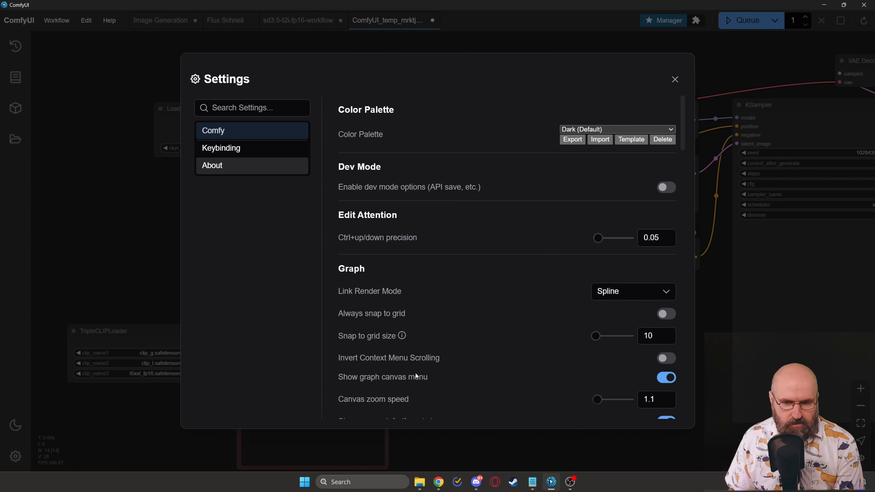
pyautogui.click(617, 129)
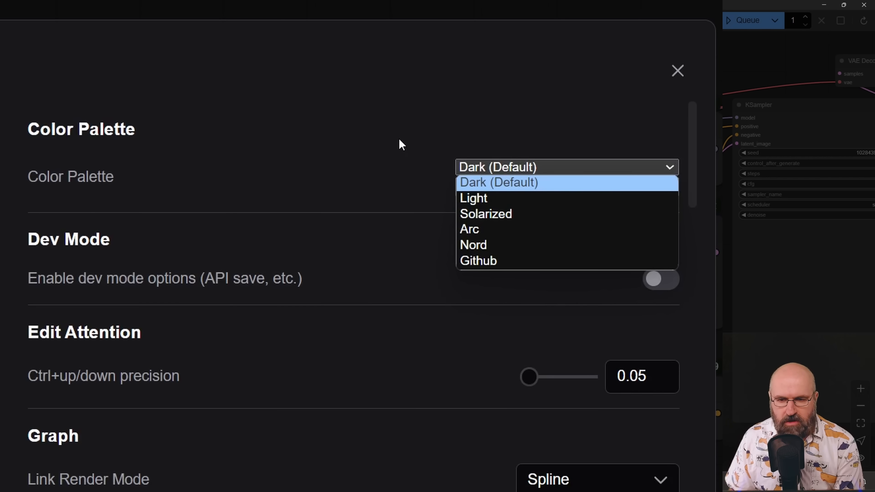
pyautogui.click(166, 187)
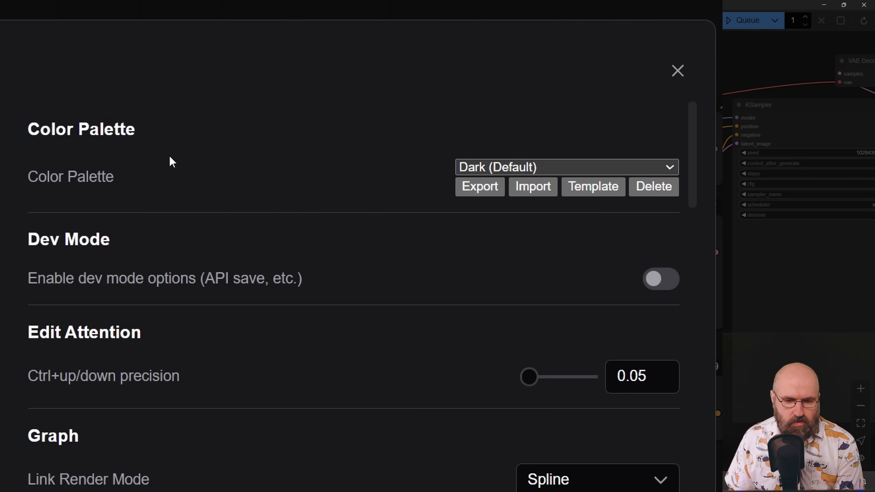
pyautogui.scroll(-2, 133, 217)
pyautogui.scroll(-2, 133, 217)
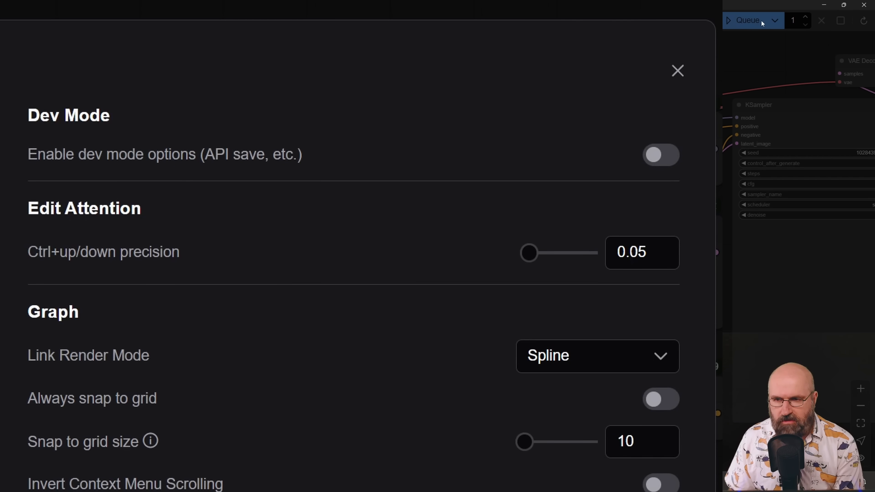
pyautogui.scroll(-15, 230, 278)
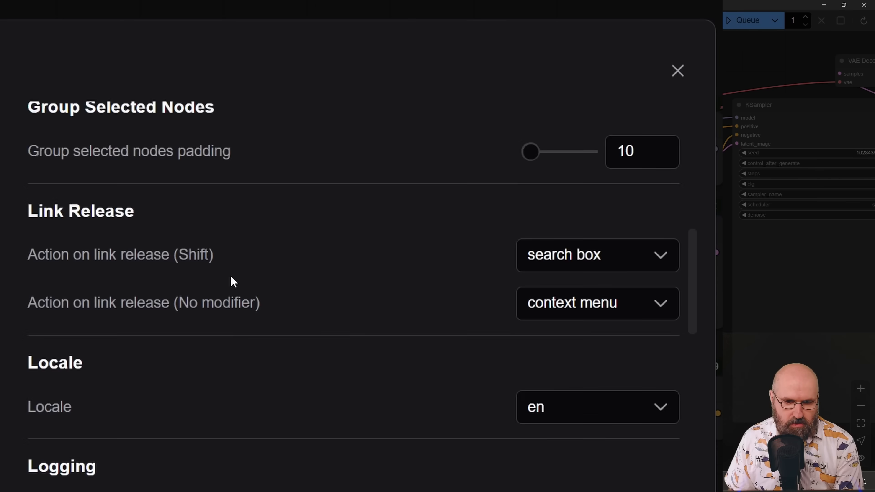
pyautogui.scroll(-11, 233, 282)
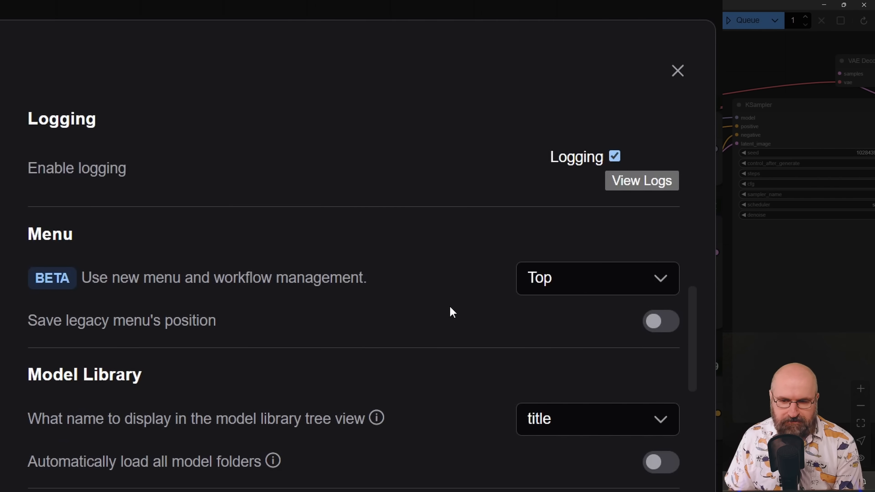
# Set the new menu and workflow management to Disabled, close the settings, and reposition the floating legacy menu on the canvas.
pyautogui.click(569, 287)
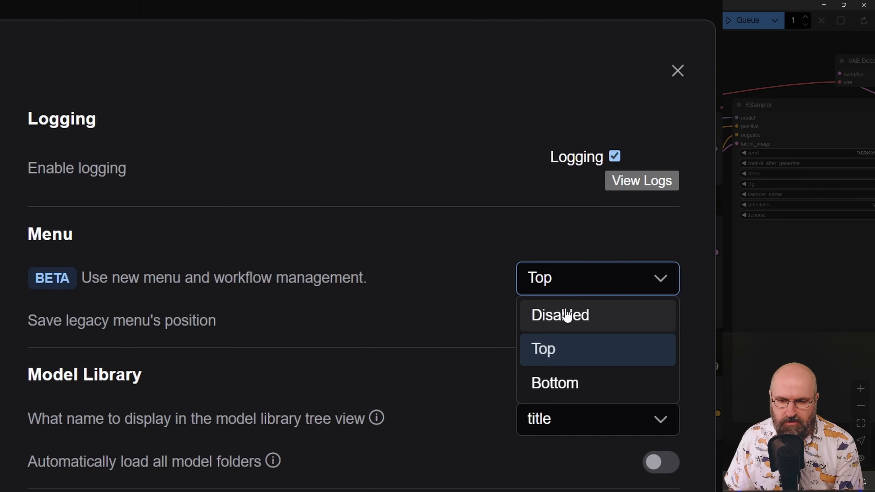
pyautogui.click(567, 315)
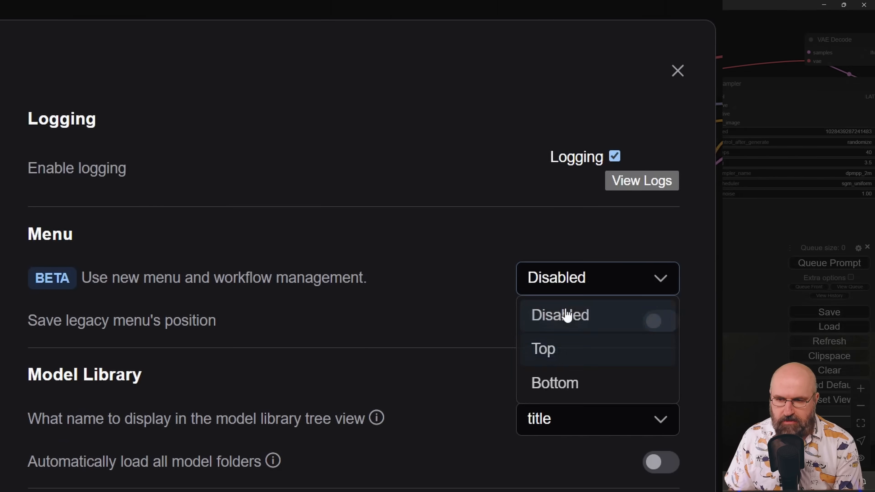
pyautogui.click(672, 71)
pyautogui.moveTo(803, 247); pyautogui.dragTo(621, 138)
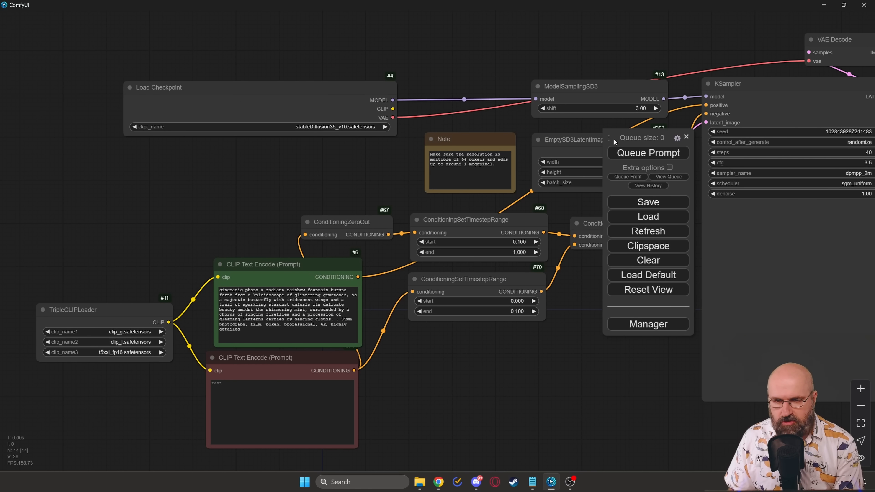
pyautogui.moveTo(610, 137); pyautogui.dragTo(768, 196)
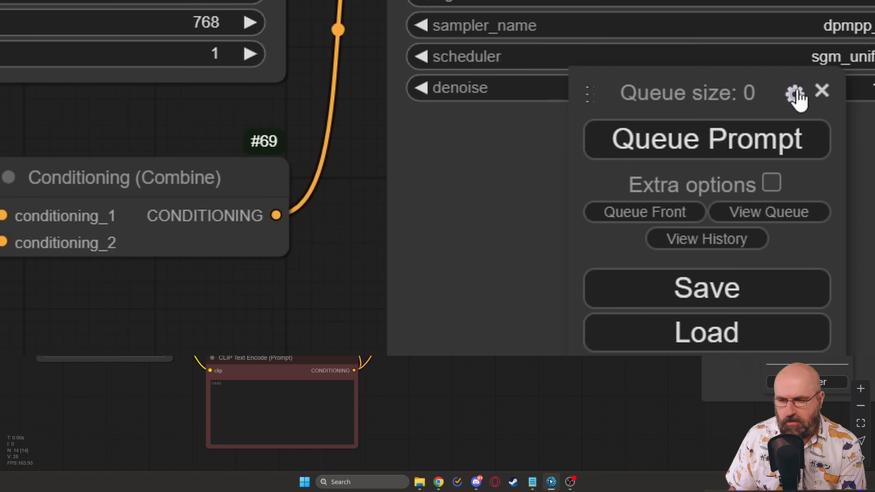
# Set the new menu and workflow management option to Top and close the settings.
pyautogui.click(795, 94)
pyautogui.scroll(-10, 513, 211)
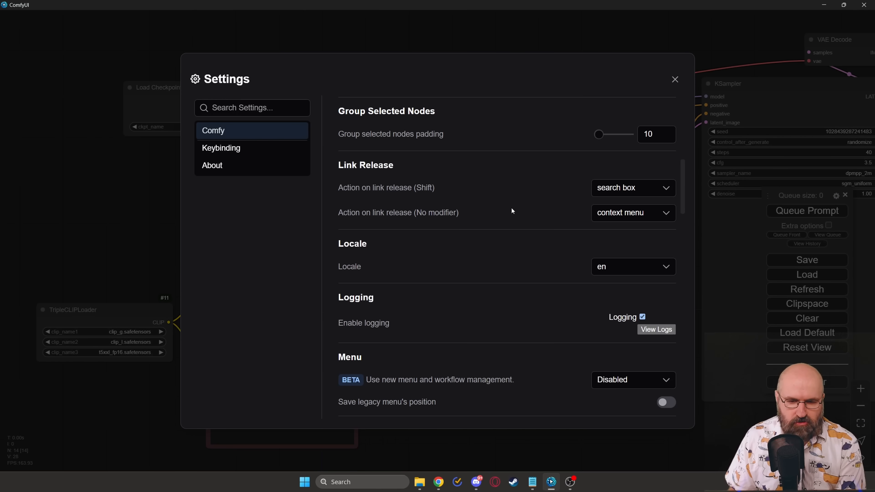
pyautogui.scroll(-4, 512, 211)
pyautogui.click(616, 258)
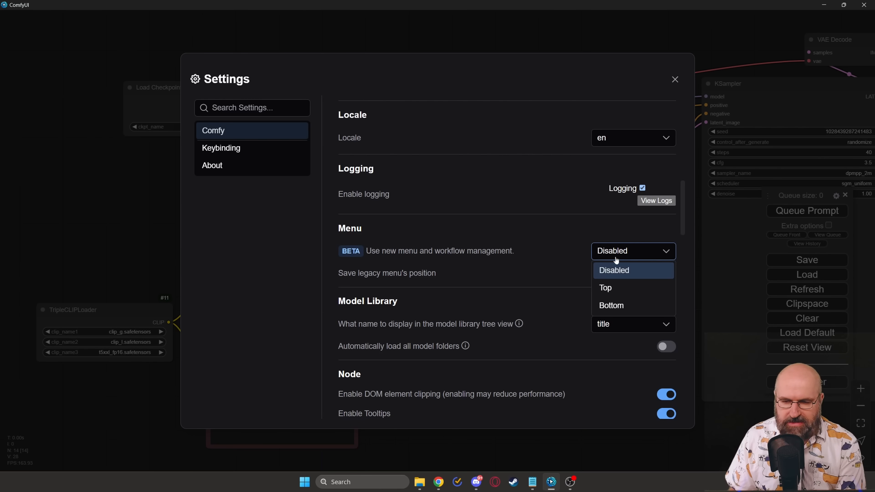
pyautogui.click(608, 288)
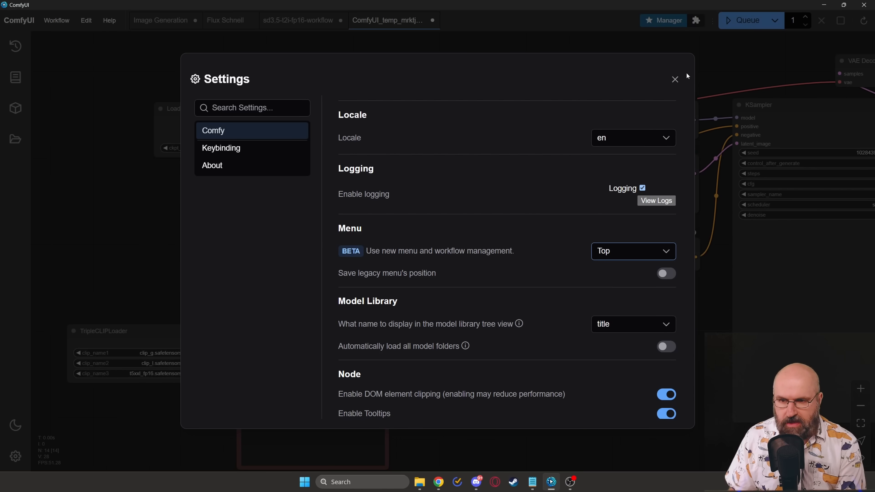
pyautogui.click(676, 80)
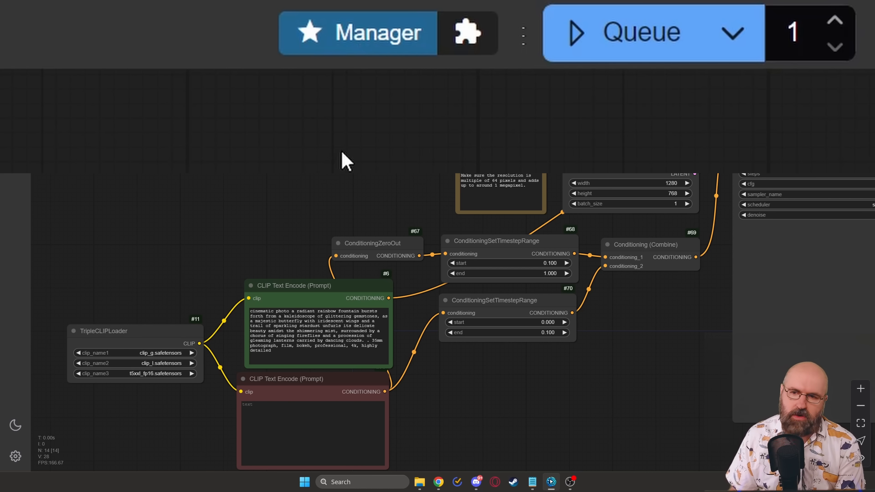
# Bring up the custom nodes manager and look at its filter choices, keeping the Favorites filter.
pyautogui.click(396, 39)
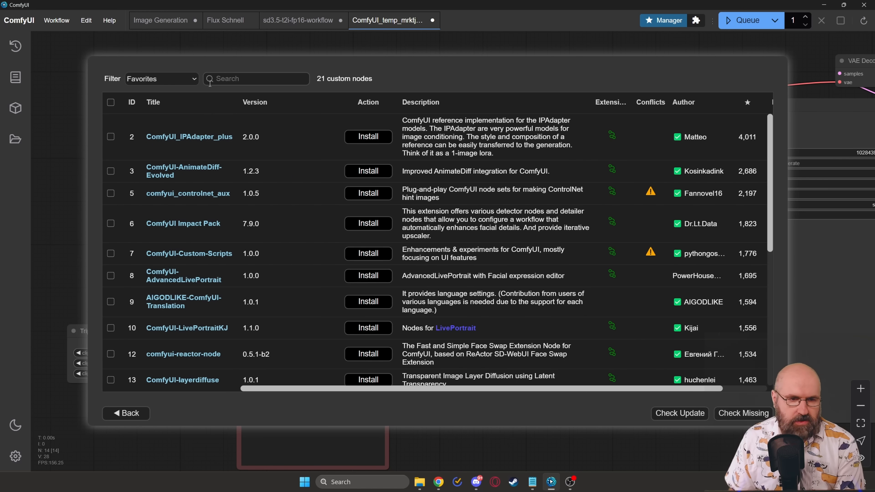
pyautogui.click(170, 79)
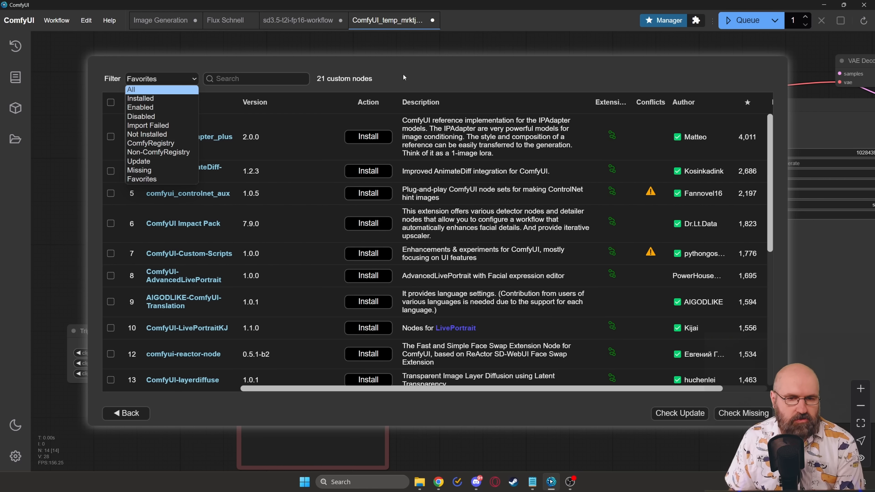
pyautogui.click(419, 75)
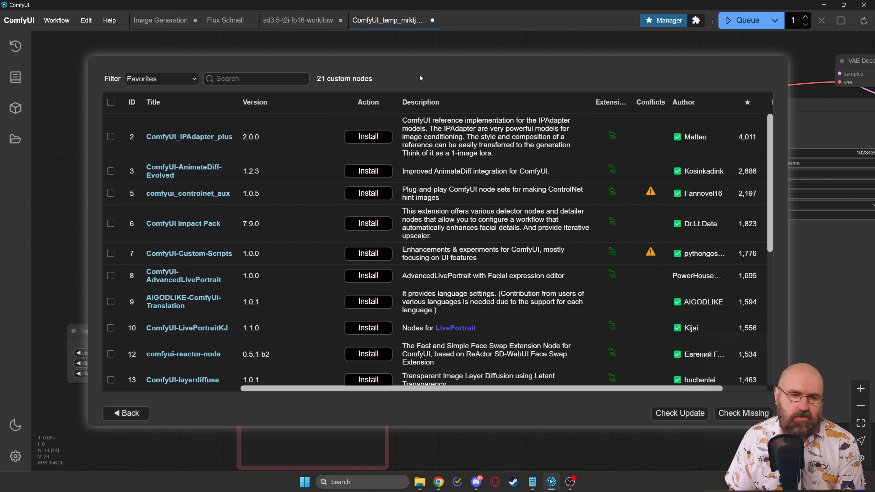
# Examine the installable versions of ComfyUI_IPAdapter_plus and ComfyUI Impact Pack without installing either.
pyautogui.click(359, 142)
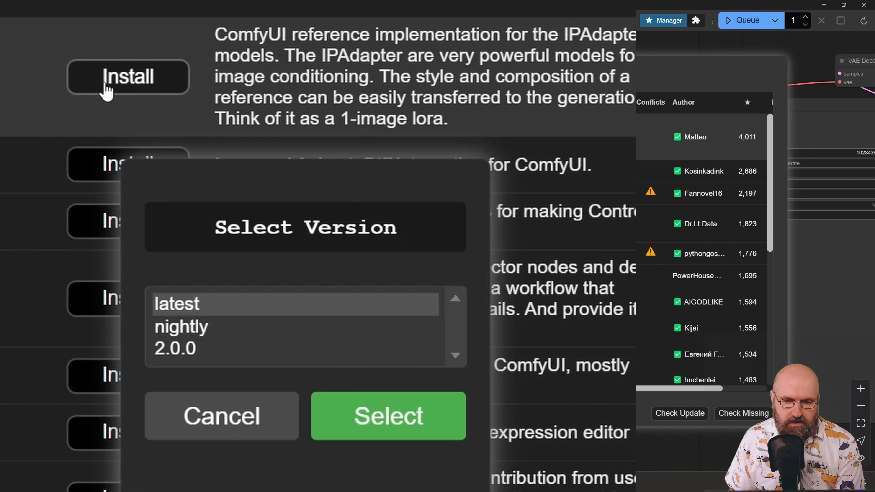
pyautogui.click(194, 415)
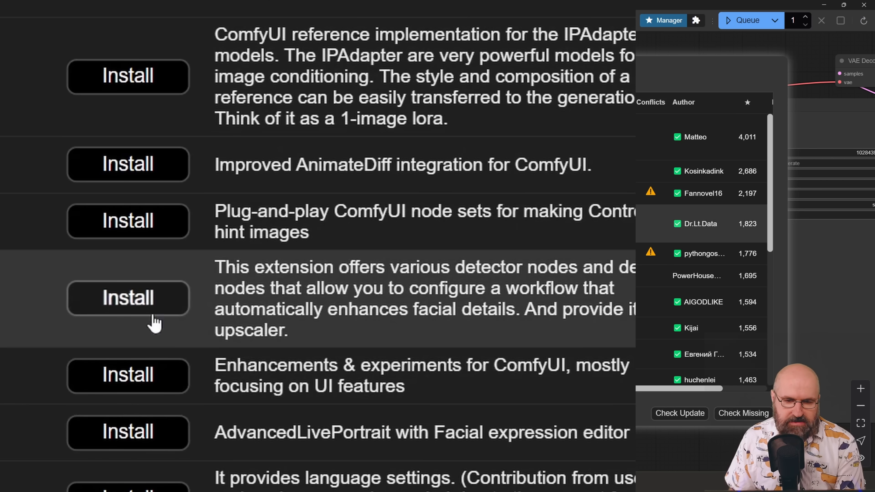
pyautogui.click(132, 296)
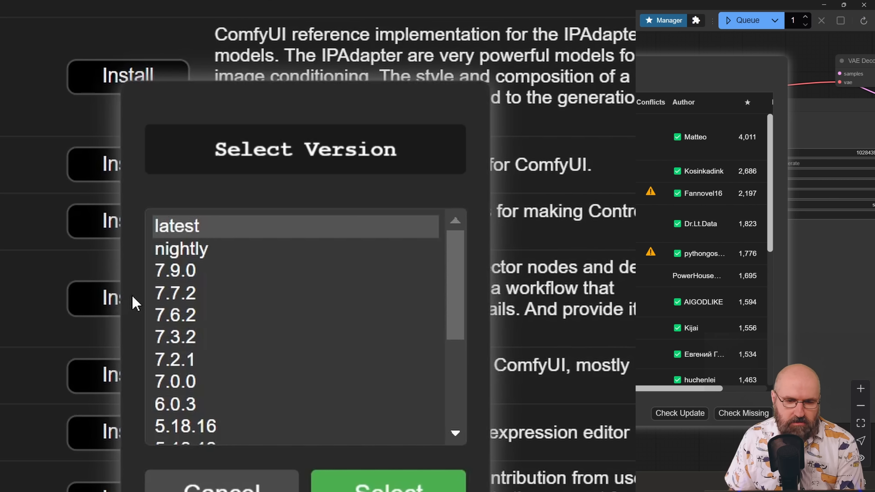
pyautogui.moveTo(461, 284); pyautogui.dragTo(450, 398)
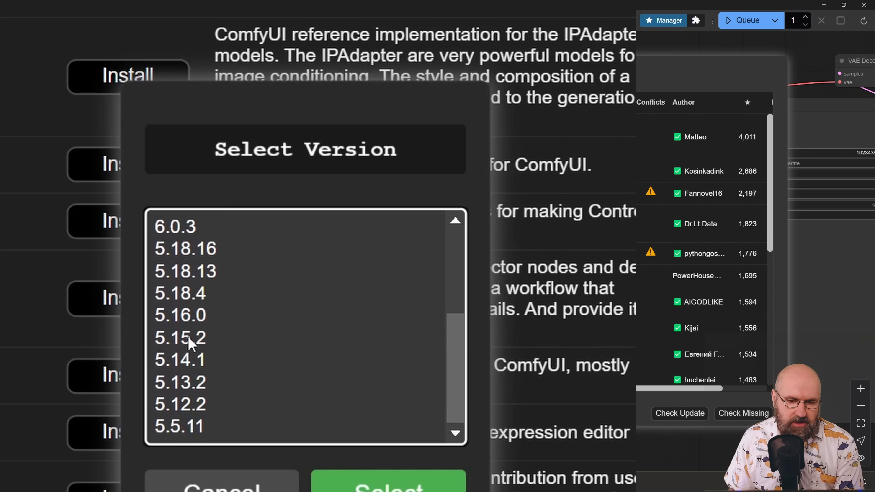
pyautogui.moveTo(454, 397); pyautogui.dragTo(455, 278)
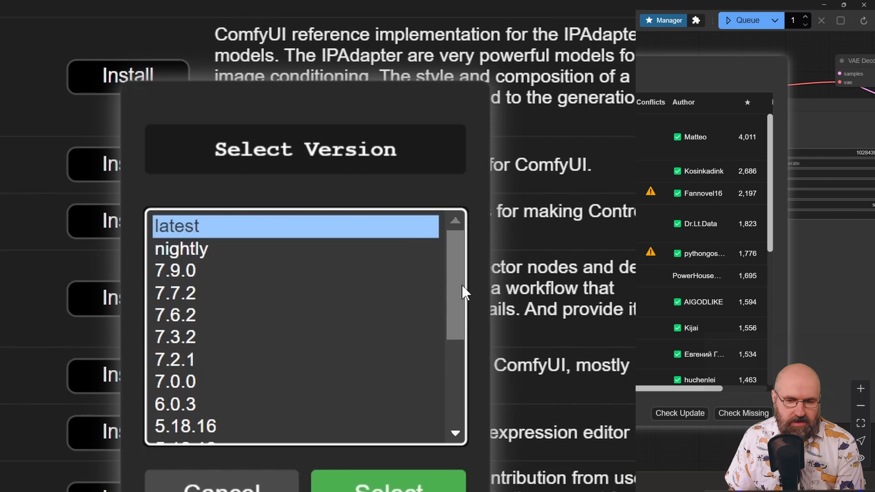
pyautogui.moveTo(464, 292); pyautogui.dragTo(464, 385)
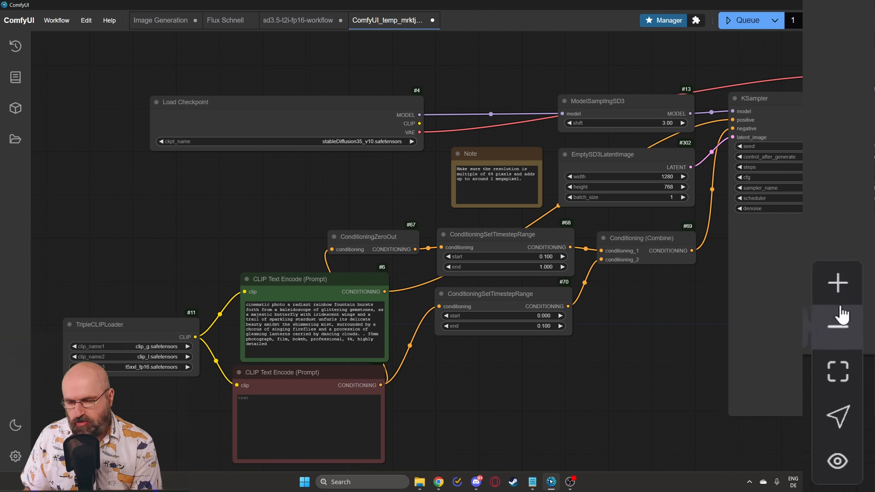
# Try zooming the canvas out and in and fitting the view, and bring the workflow back into view.
pyautogui.scroll(-4, 604, 361)
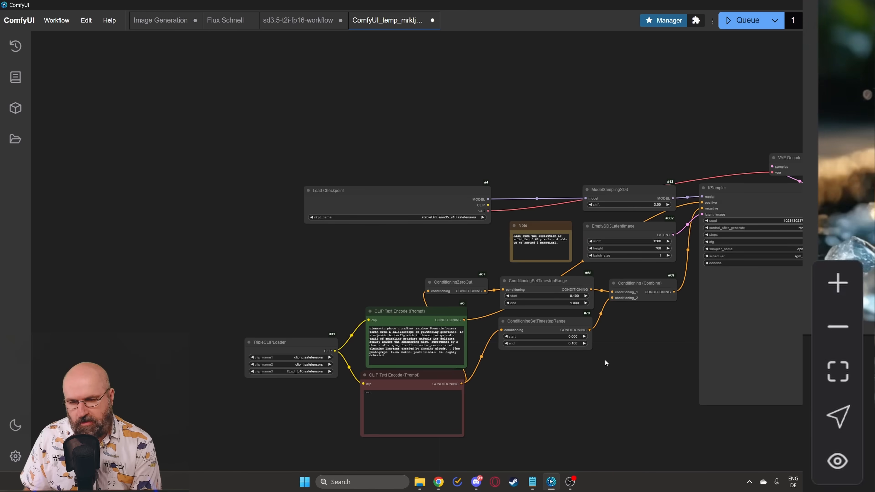
pyautogui.scroll(2, 604, 362)
pyautogui.scroll(-1, 604, 362)
pyautogui.scroll(3, 610, 364)
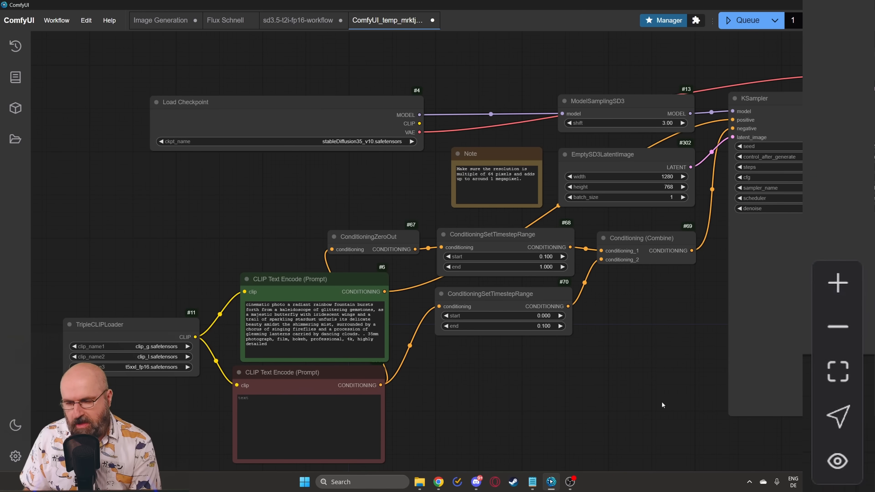
pyautogui.click(836, 379)
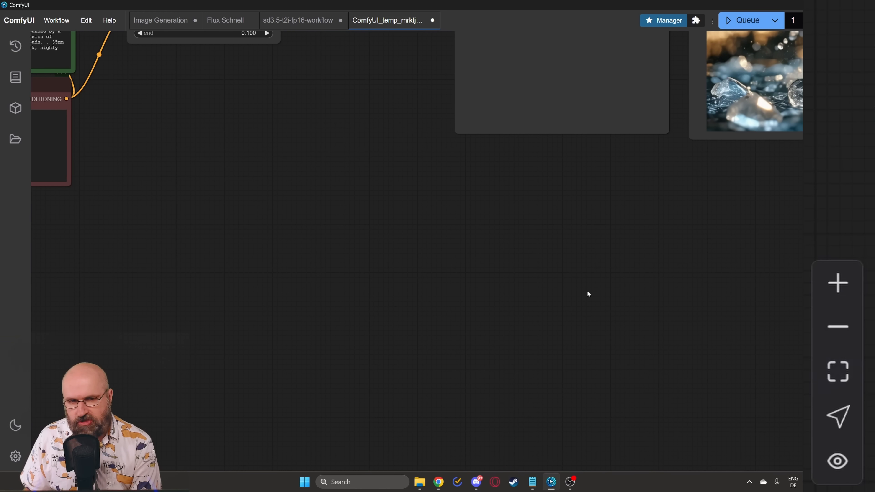
pyautogui.scroll(-7, 592, 303)
pyautogui.moveTo(648, 311); pyautogui.dragTo(522, 428)
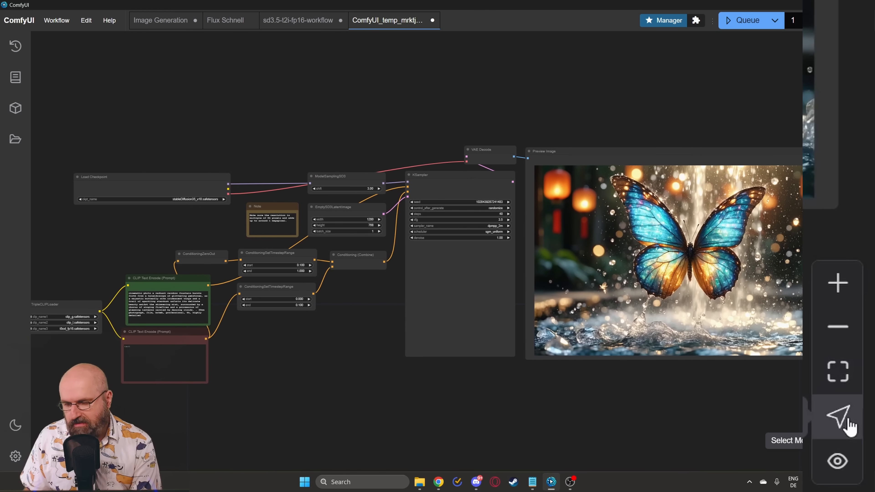
# Switch the canvas to pan mode, move the workflow around, and pan again from select mode.
pyautogui.click(839, 417)
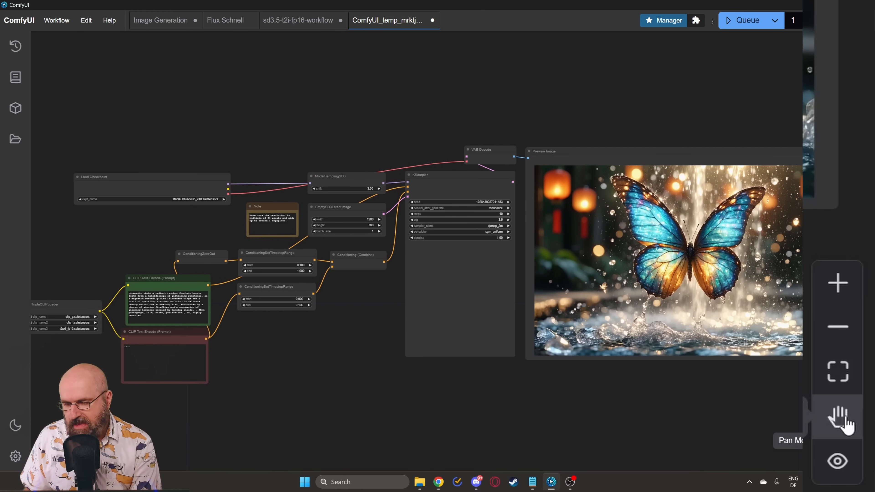
pyautogui.moveTo(729, 385); pyautogui.dragTo(772, 362)
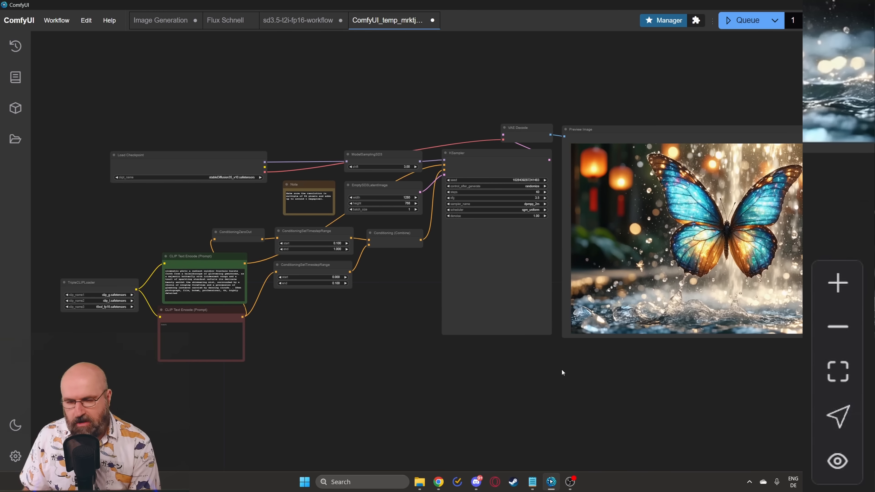
pyautogui.moveTo(562, 368); pyautogui.dragTo(538, 350)
pyautogui.press('space')
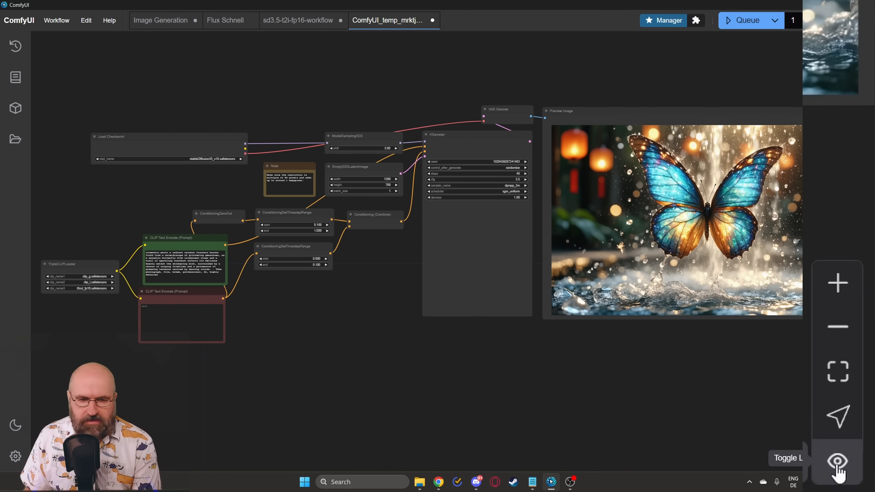
# Toggle the visibility of the links between the nodes several times, ending with the links hidden.
pyautogui.click(837, 465)
pyautogui.click(838, 465)
pyautogui.click(837, 466)
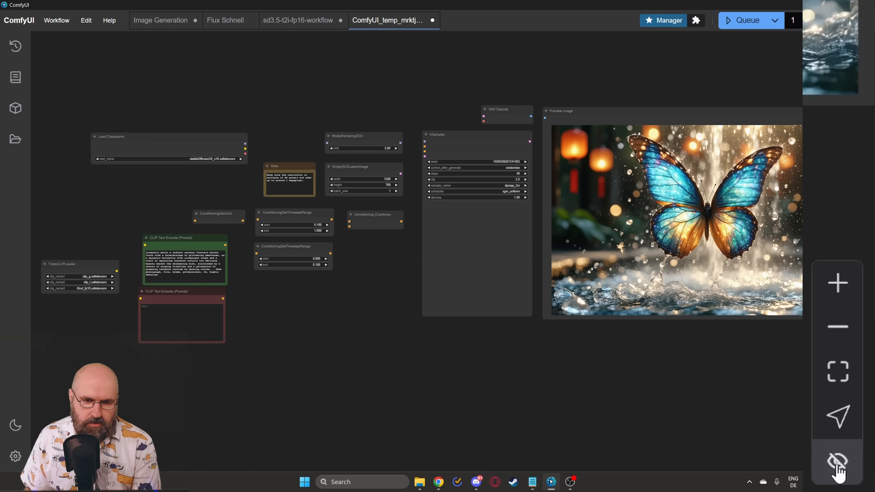
pyautogui.click(837, 466)
pyautogui.click(838, 466)
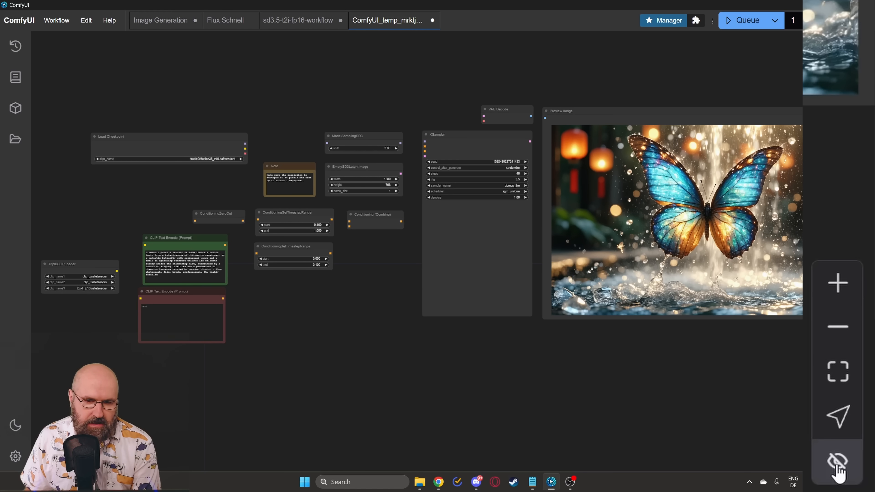
pyautogui.click(838, 466)
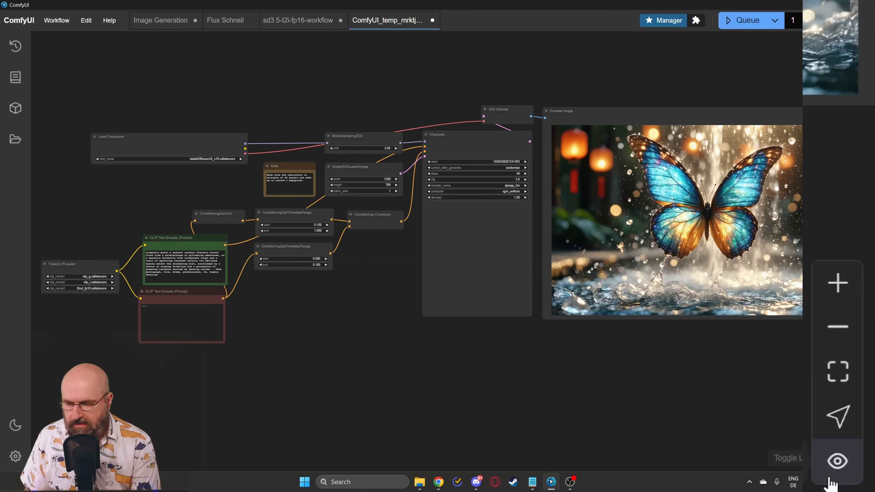
pyautogui.click(836, 463)
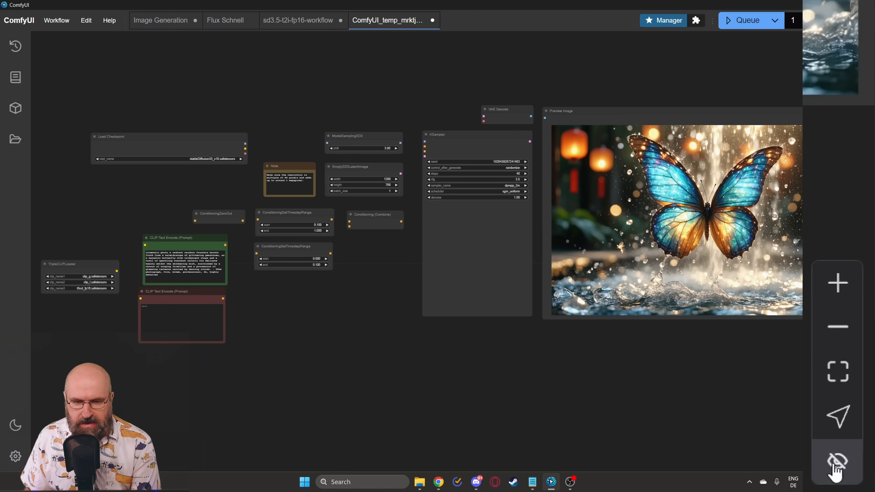